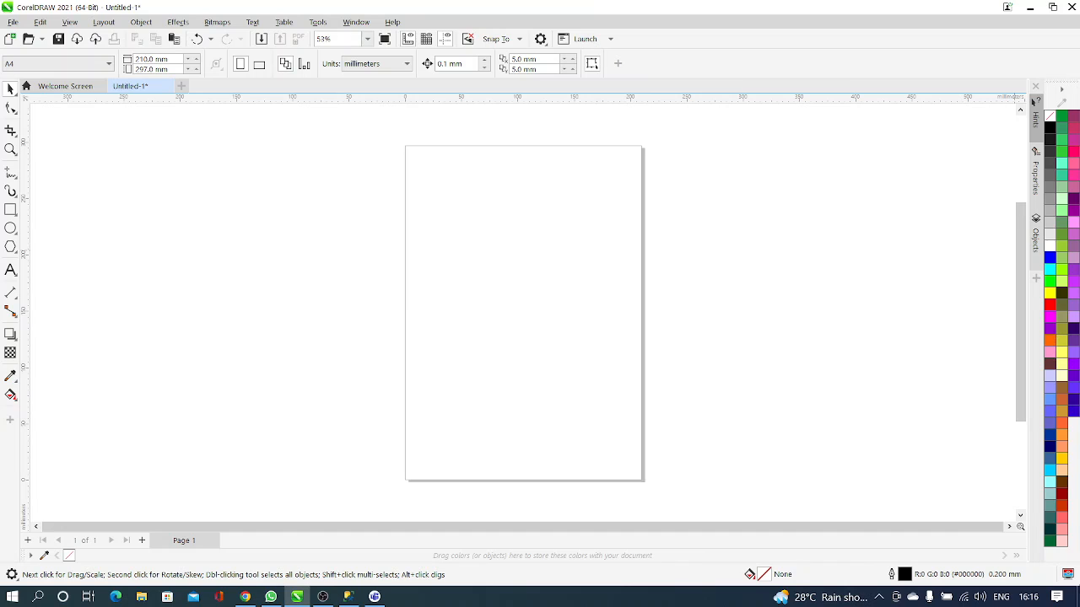
Copy the house and MYPIC image files from the desktop and paste them onto the CorelDRAW page
{"action": "left_click", "coordinate": [1078, 599]}
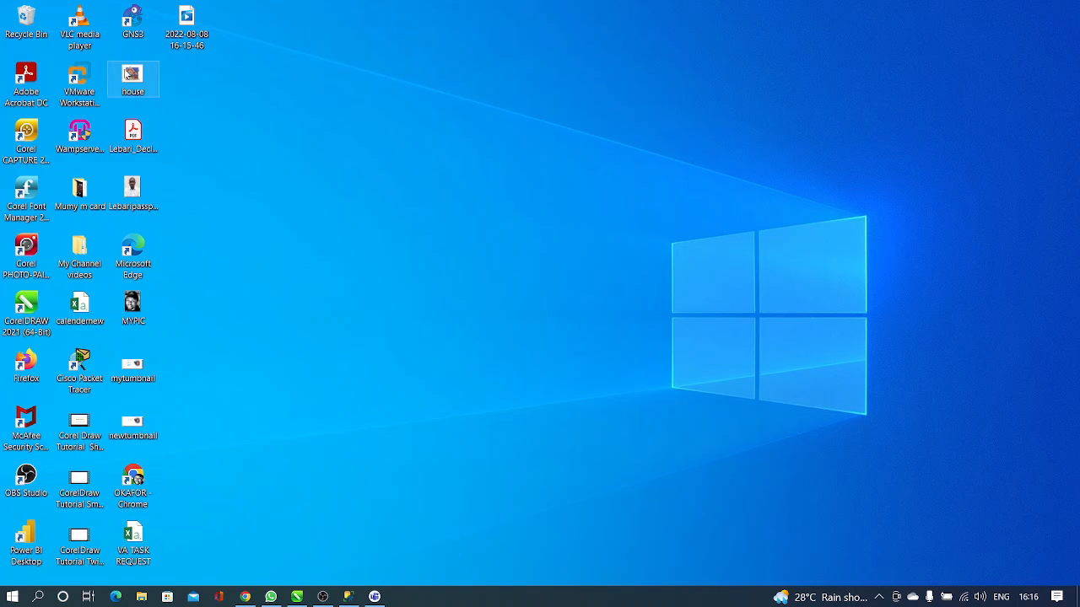
{"action": "left_click", "coordinate": [131, 74]}
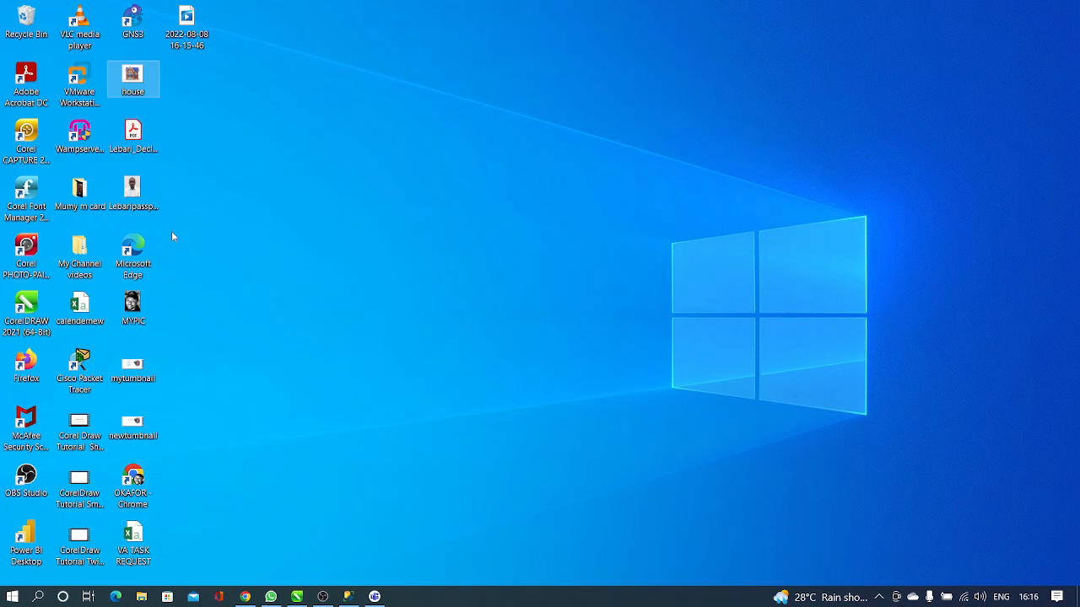
{"action": "right_click", "coordinate": [132, 309]}
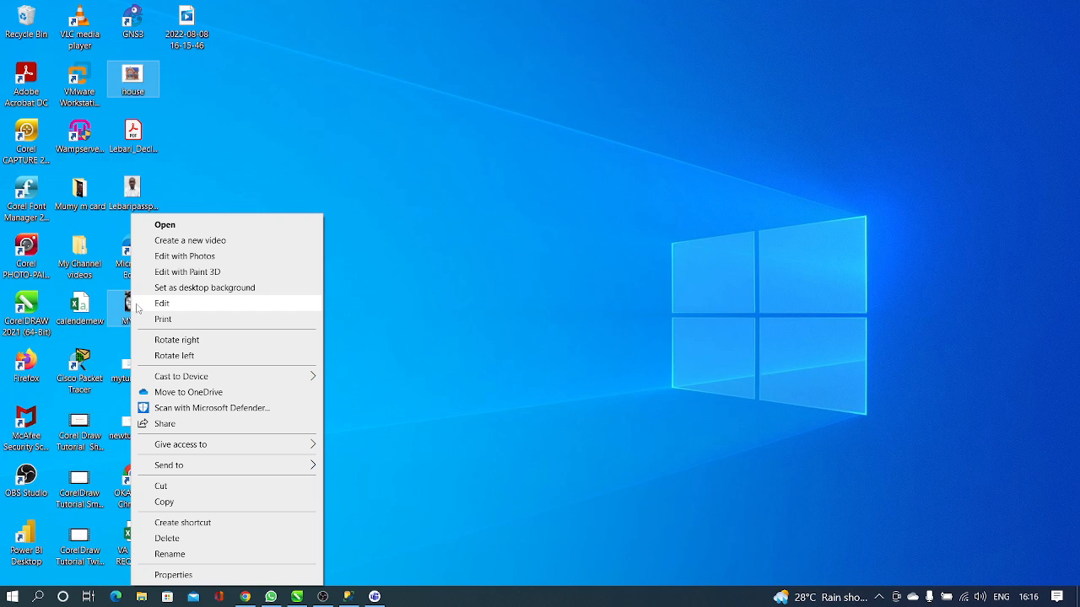
{"action": "left_click", "coordinate": [164, 502]}
{"action": "left_click", "coordinate": [297, 596]}
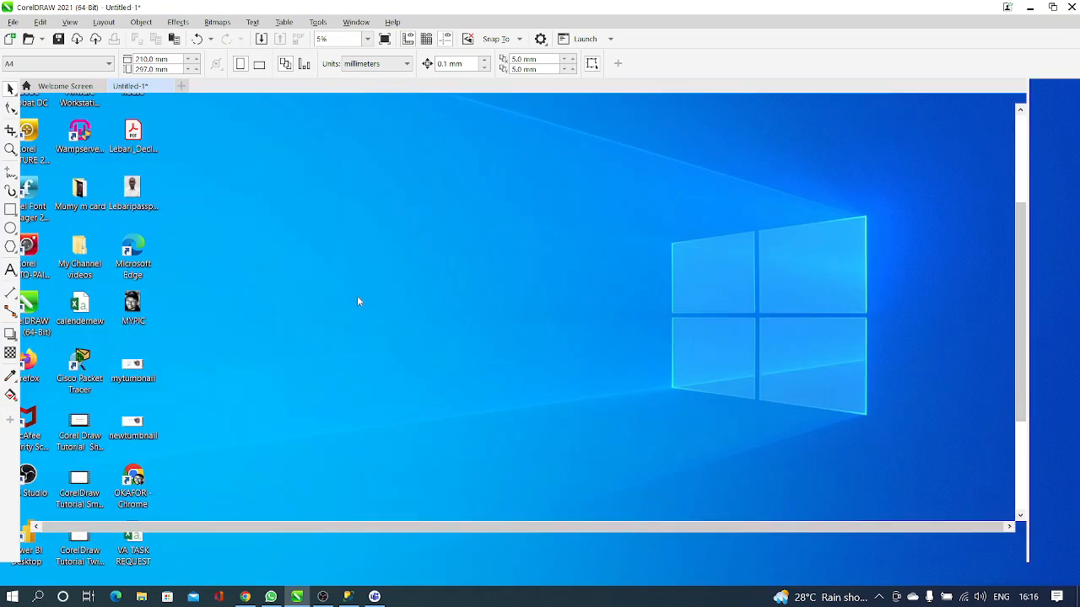
{"action": "right_click", "coordinate": [402, 228]}
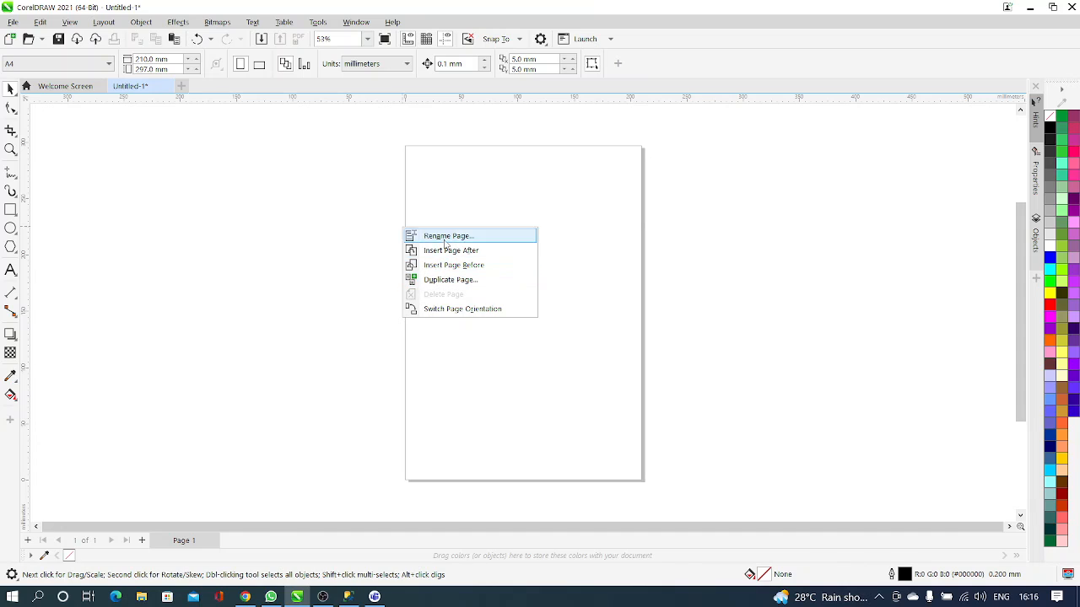
{"action": "right_click", "coordinate": [502, 204]}
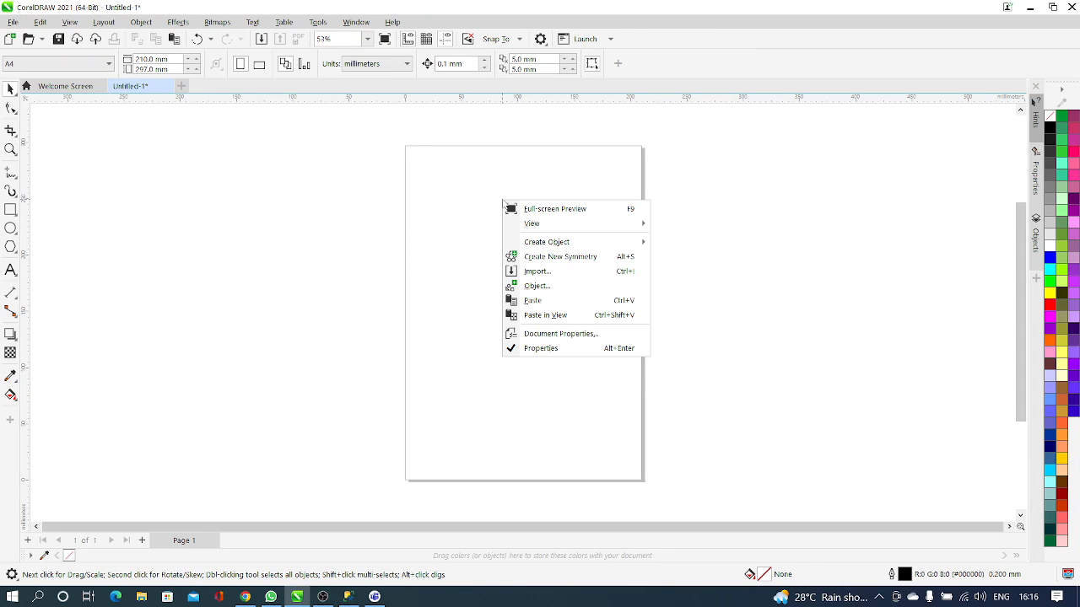
{"action": "left_click", "coordinate": [545, 304]}
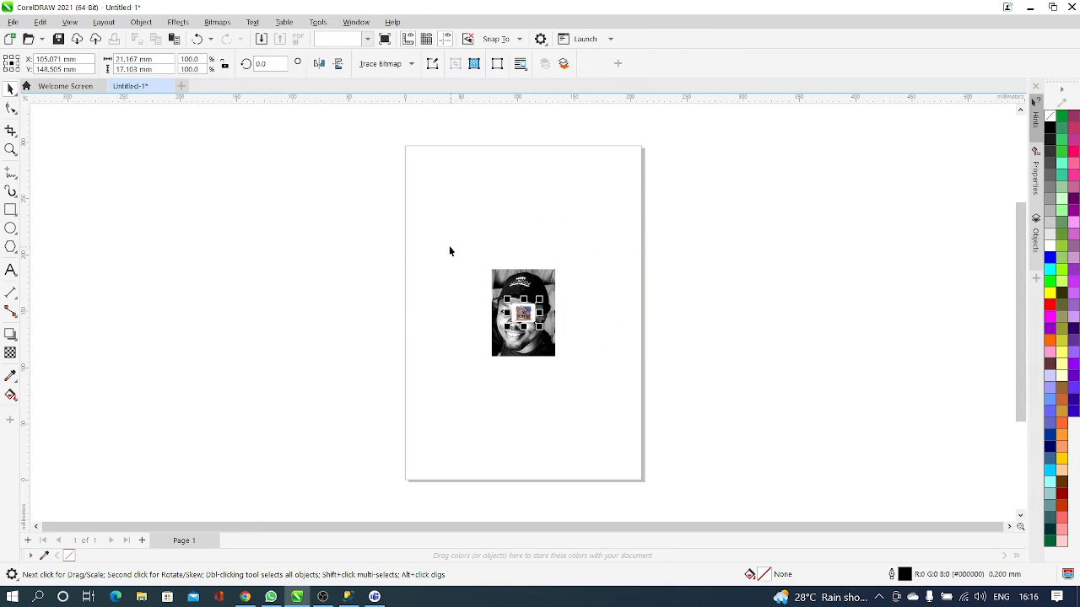
Move the portrait off the page and enlarge the house image to about 177 mm wide on the page's upper half
{"action": "left_click_drag", "start_coordinate": [540, 348], "coordinate": [378, 342]}
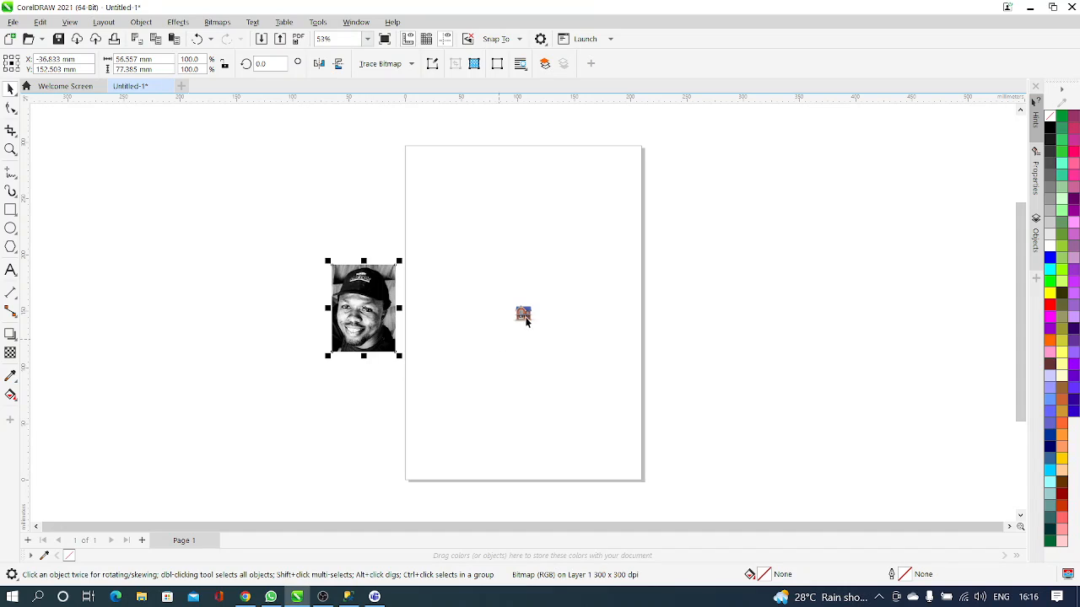
{"action": "left_click", "coordinate": [524, 315]}
{"action": "left_click_drag", "start_coordinate": [505, 299], "coordinate": [397, 210]}
{"action": "left_click_drag", "start_coordinate": [456, 259], "coordinate": [529, 239]}
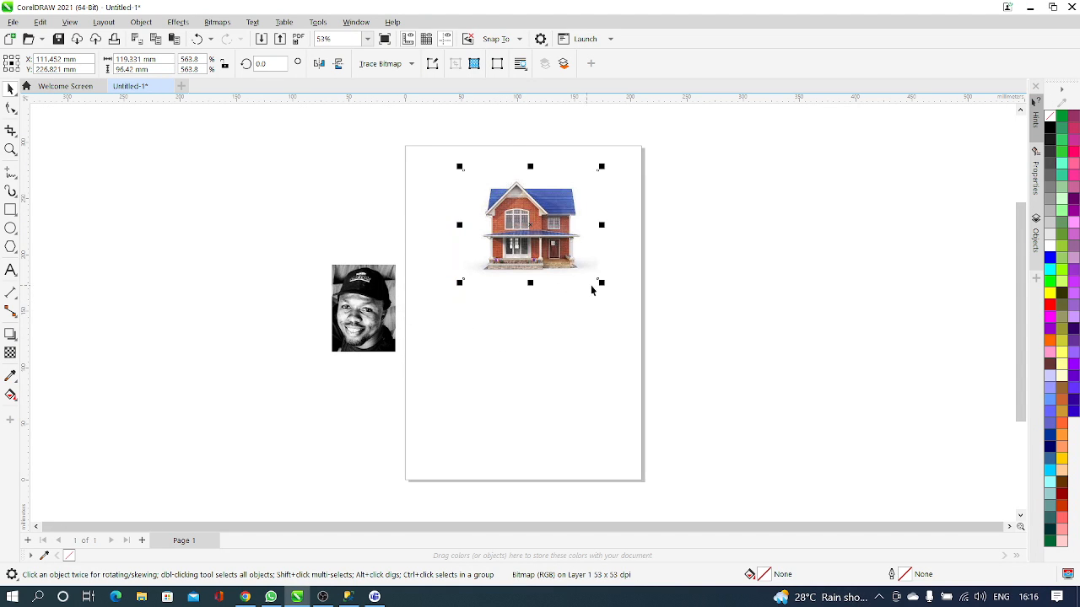
{"action": "left_click_drag", "start_coordinate": [602, 283], "coordinate": [643, 316]}
{"action": "left_click_drag", "start_coordinate": [557, 233], "coordinate": [521, 226]}
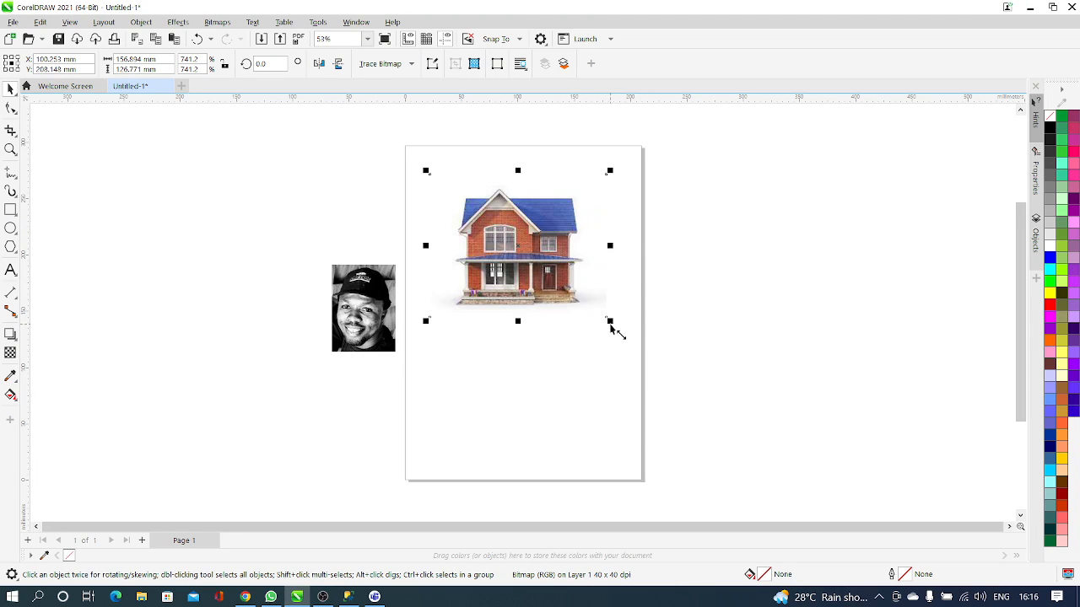
{"action": "left_click_drag", "start_coordinate": [611, 322], "coordinate": [634, 399]}
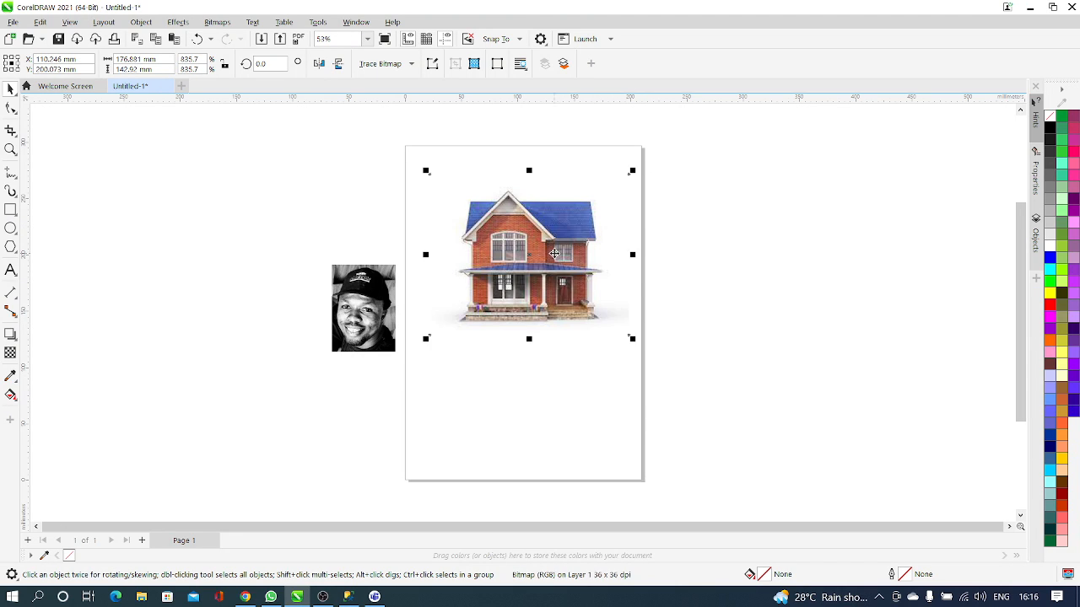
{"action": "left_click_drag", "start_coordinate": [554, 254], "coordinate": [538, 253]}
{"action": "left_click", "coordinate": [555, 379]}
{"action": "left_click", "coordinate": [533, 266]}
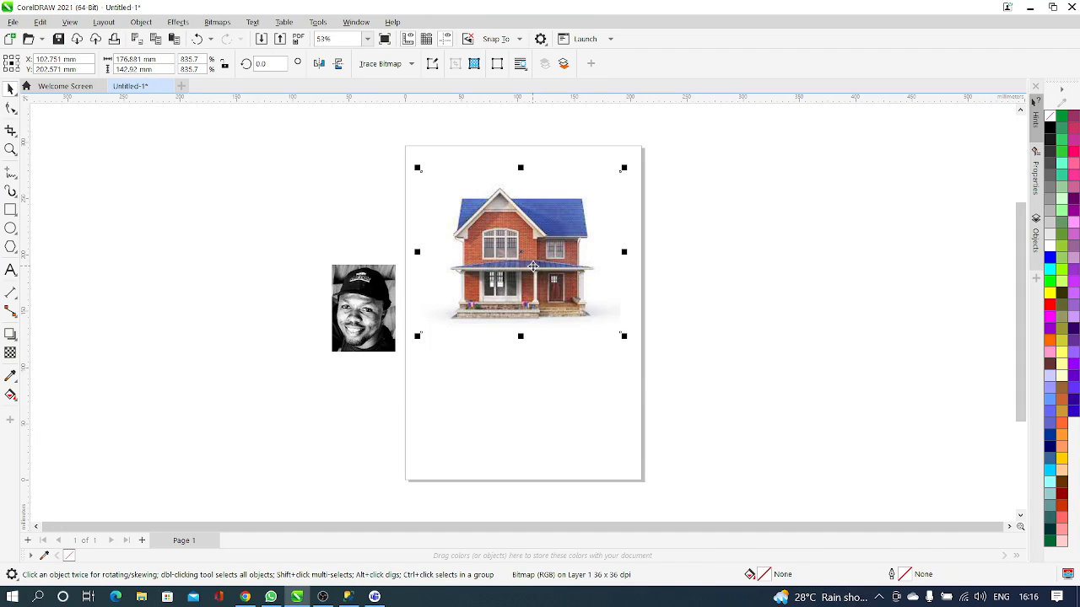
Move the portrait farther from the page and enlarge it to about 136 × 186 mm
{"action": "left_click_drag", "start_coordinate": [343, 331], "coordinate": [184, 208]}
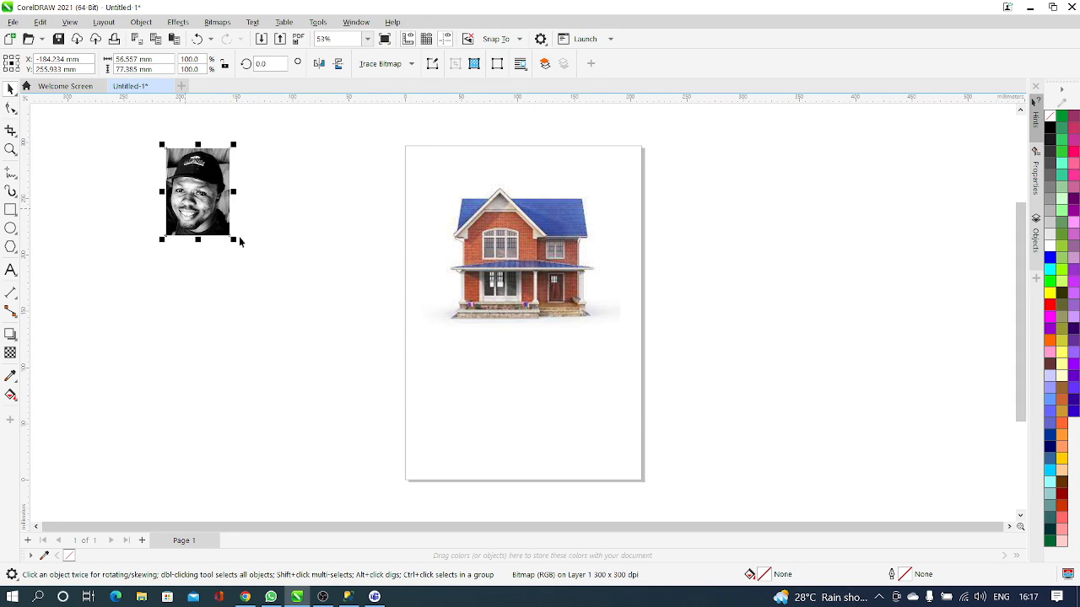
{"action": "left_click", "coordinate": [202, 213]}
{"action": "left_click", "coordinate": [213, 219]}
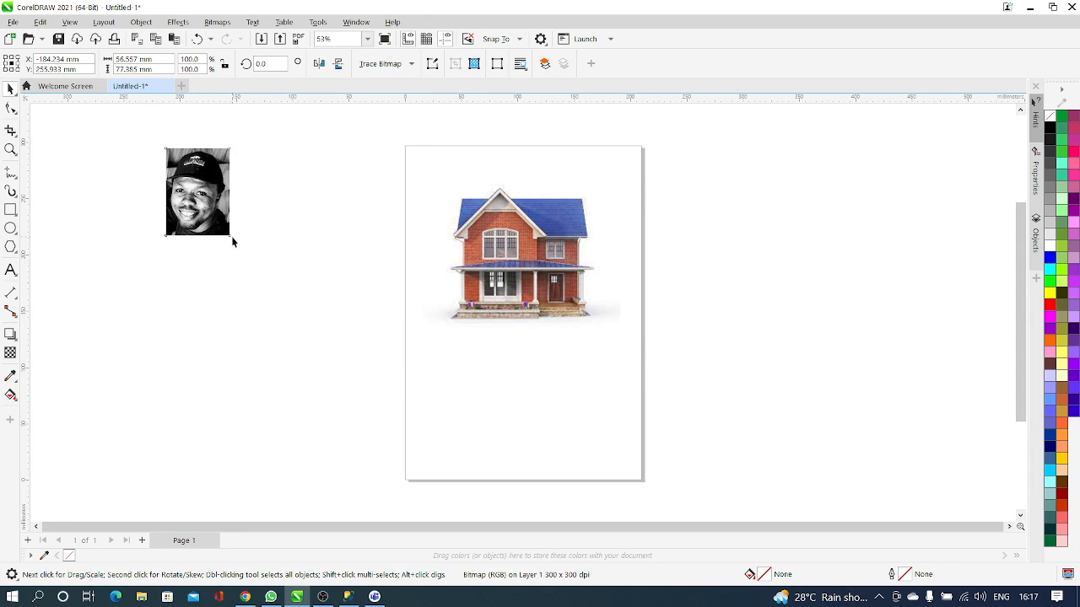
{"action": "left_click", "coordinate": [228, 237]}
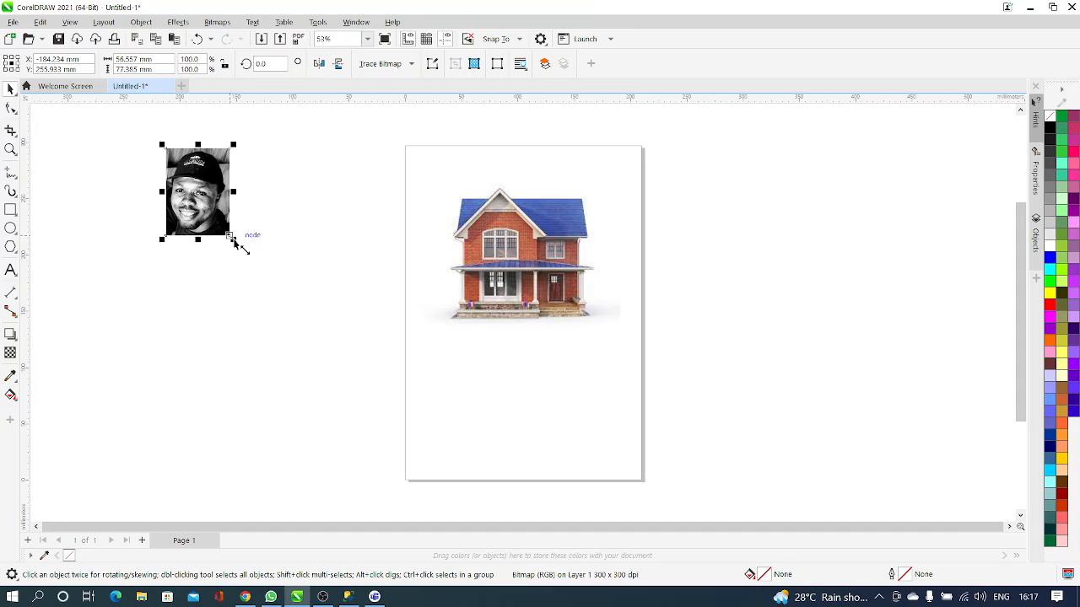
{"action": "left_click_drag", "start_coordinate": [233, 242], "coordinate": [322, 358]}
{"action": "left_click_drag", "start_coordinate": [300, 313], "coordinate": [285, 310]}
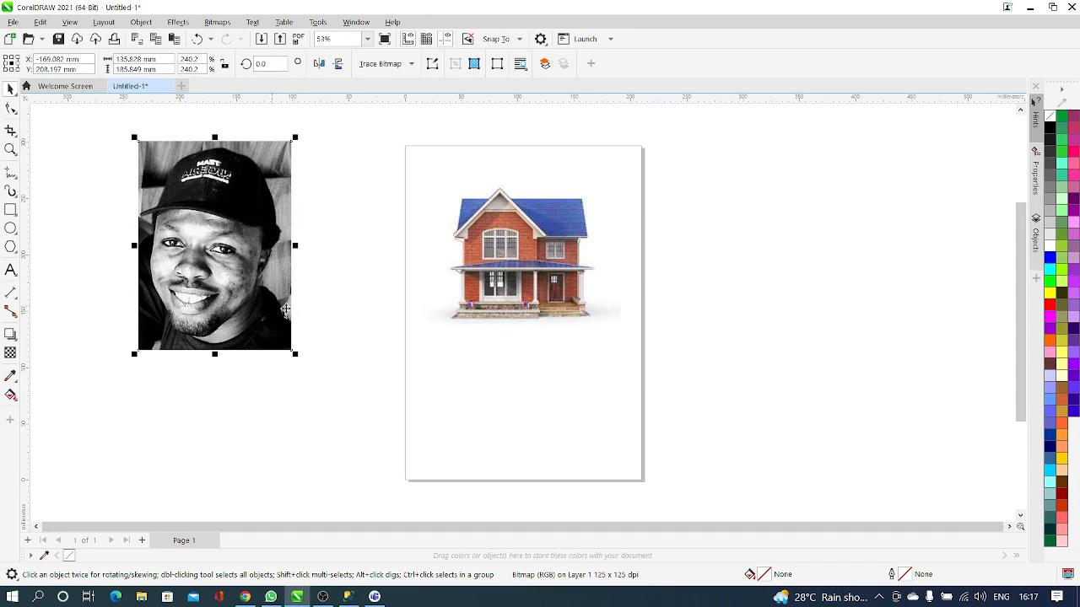
Enlarge the house image to about 211 mm wide so it spans the page width
{"action": "left_click", "coordinate": [560, 259]}
{"action": "left_click_drag", "start_coordinate": [422, 337], "coordinate": [379, 369]}
{"action": "left_click_drag", "start_coordinate": [564, 308], "coordinate": [580, 299]}
{"action": "left_click", "coordinate": [558, 373]}
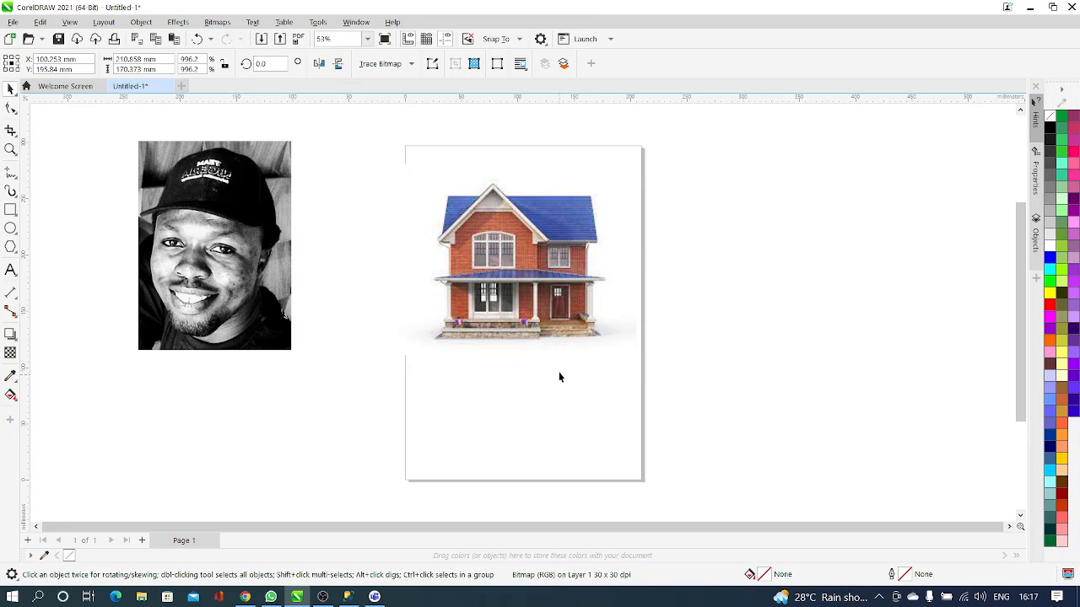
Draw a crop frame around the house and tighten its edges to about 137 × 138 mm
{"action": "left_click", "coordinate": [550, 291]}
{"action": "left_click", "coordinate": [10, 130]}
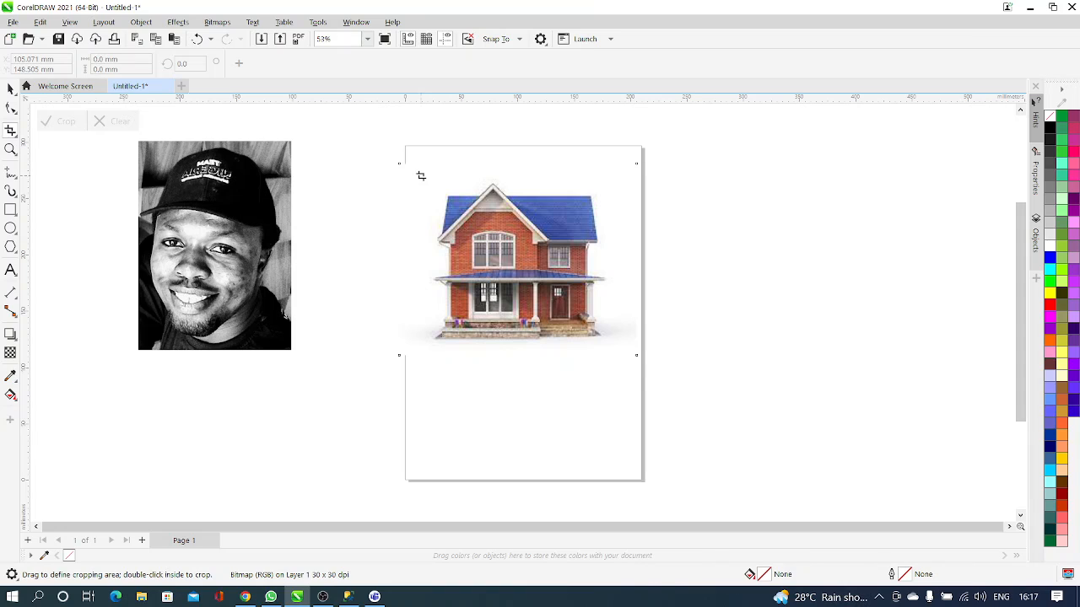
{"action": "left_click_drag", "start_coordinate": [426, 176], "coordinate": [617, 350]}
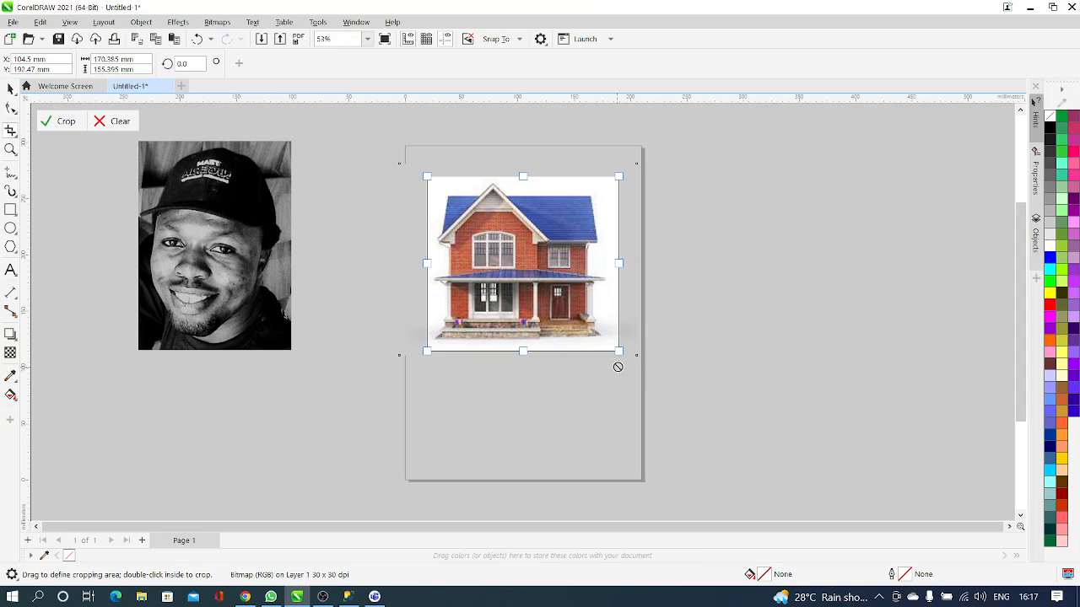
{"action": "left_click_drag", "start_coordinate": [618, 350], "coordinate": [611, 339]}
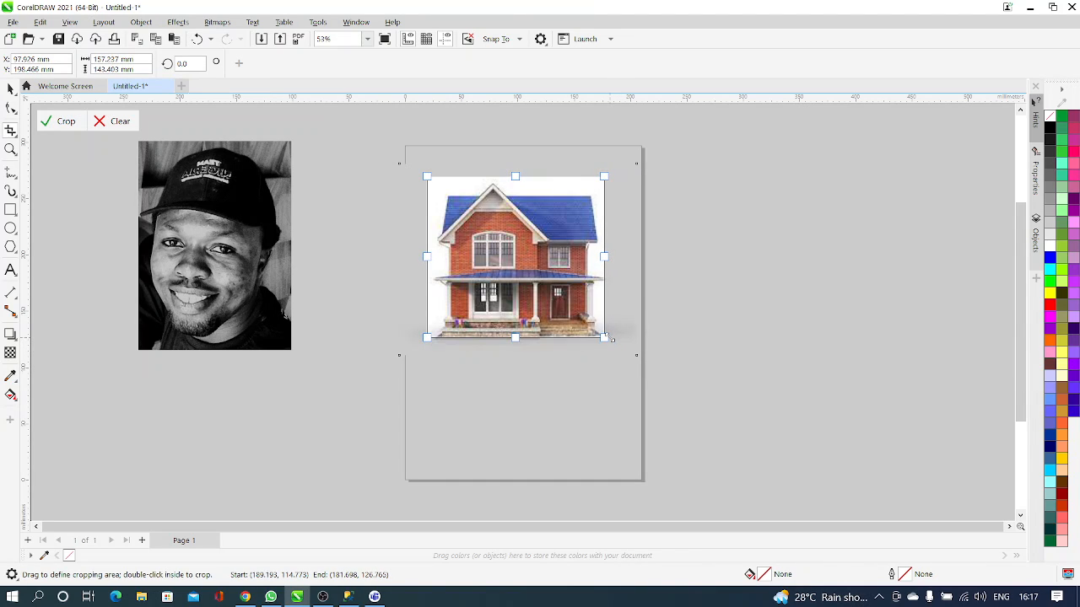
{"action": "left_click_drag", "start_coordinate": [428, 257], "coordinate": [435, 259]}
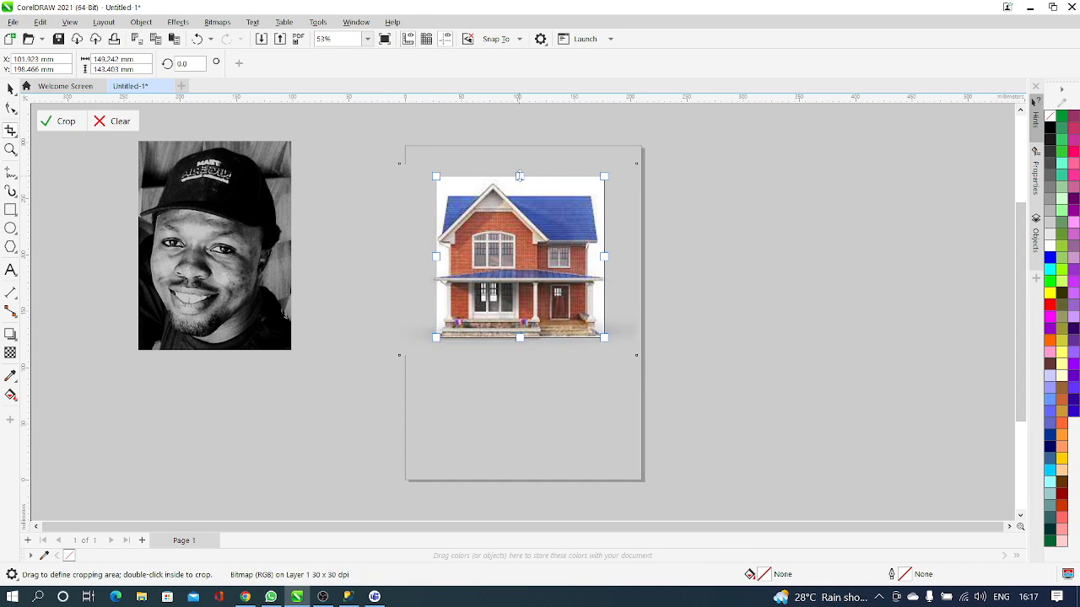
{"action": "left_click_drag", "start_coordinate": [519, 176], "coordinate": [519, 182]}
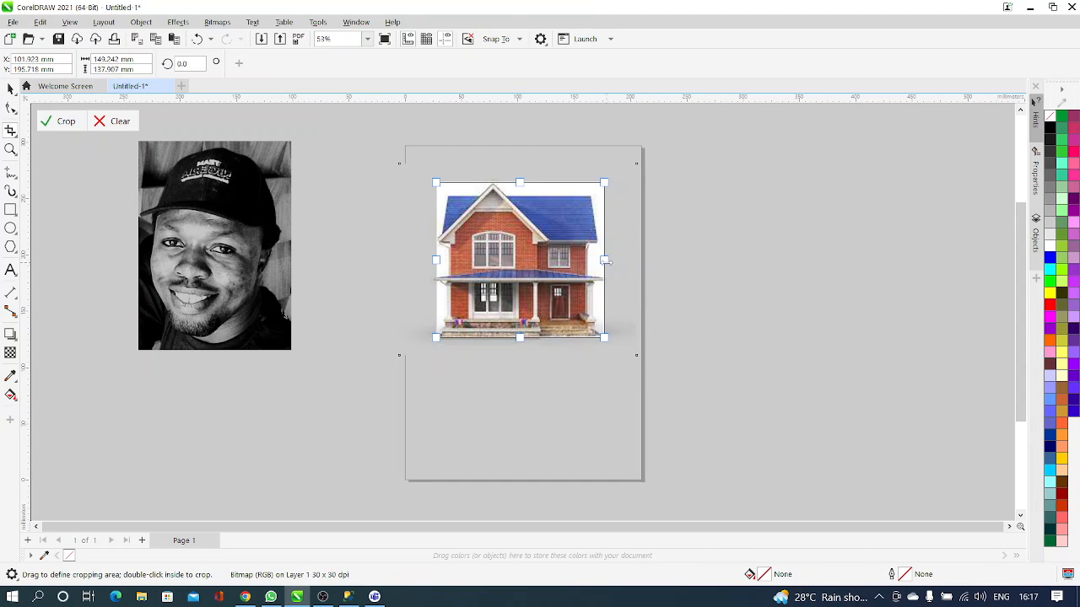
{"action": "left_click_drag", "start_coordinate": [603, 261], "coordinate": [597, 260]}
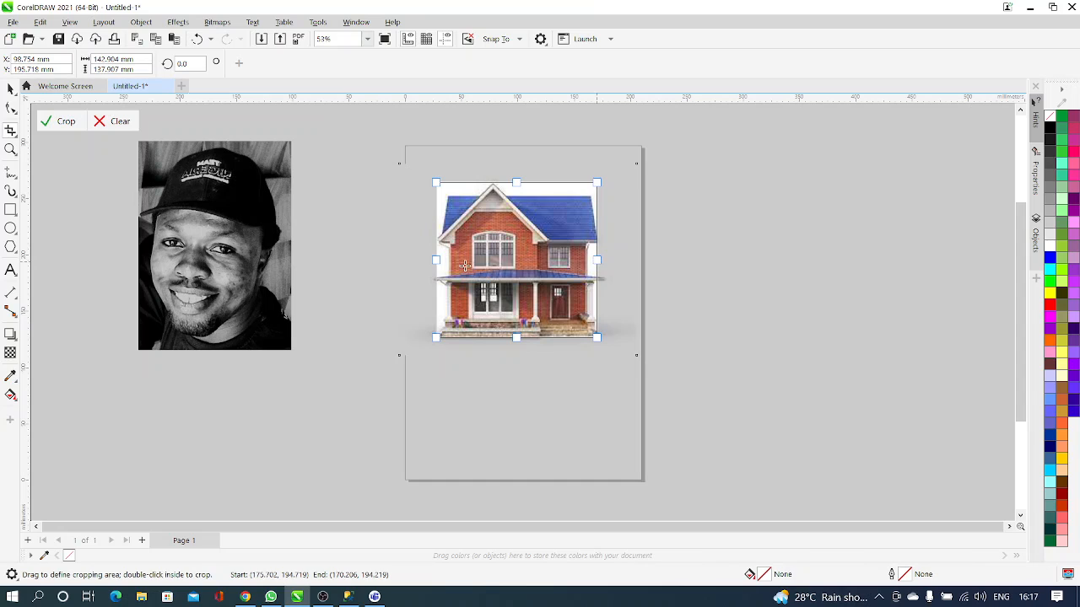
{"action": "left_click_drag", "start_coordinate": [437, 262], "coordinate": [442, 261]}
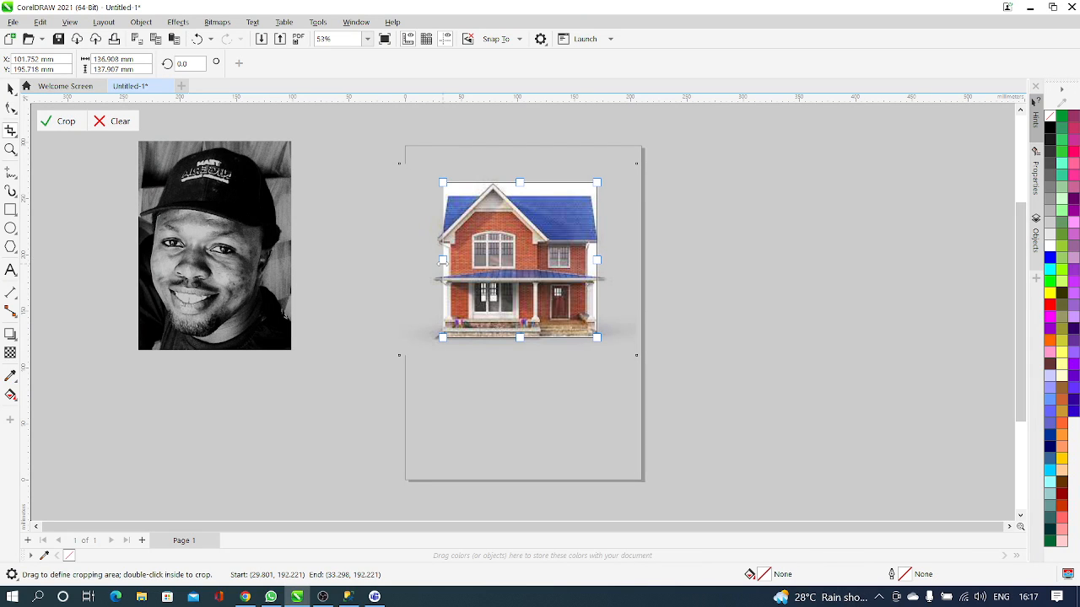
Lower the crop frame's upper edge to keep only the house's ground floor, about 61 mm high, and apply the crop
{"action": "left_click_drag", "start_coordinate": [520, 183], "coordinate": [517, 269]}
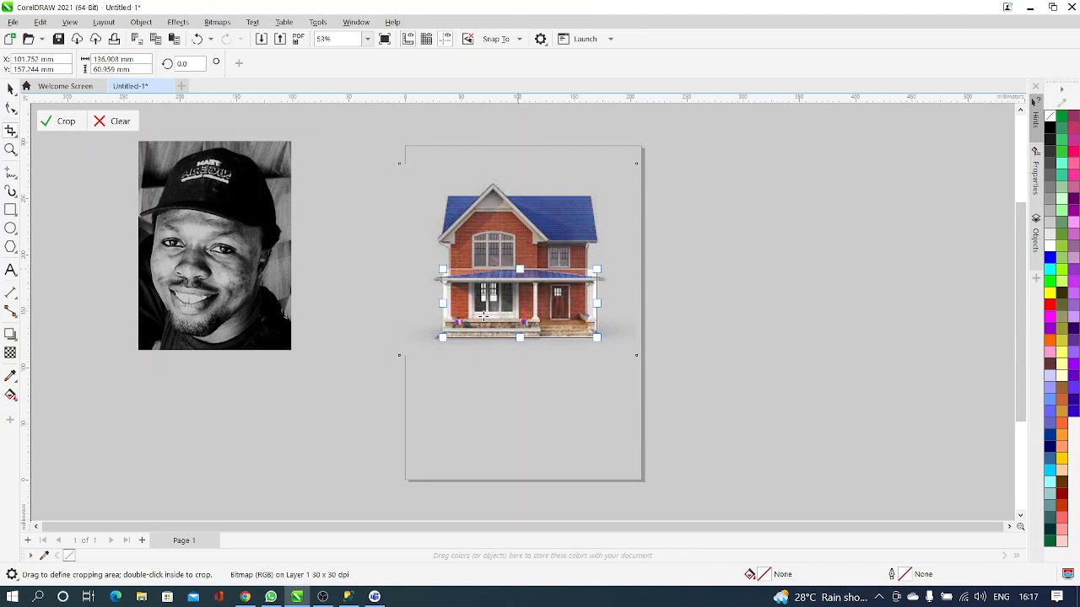
{"action": "left_click", "coordinate": [67, 121]}
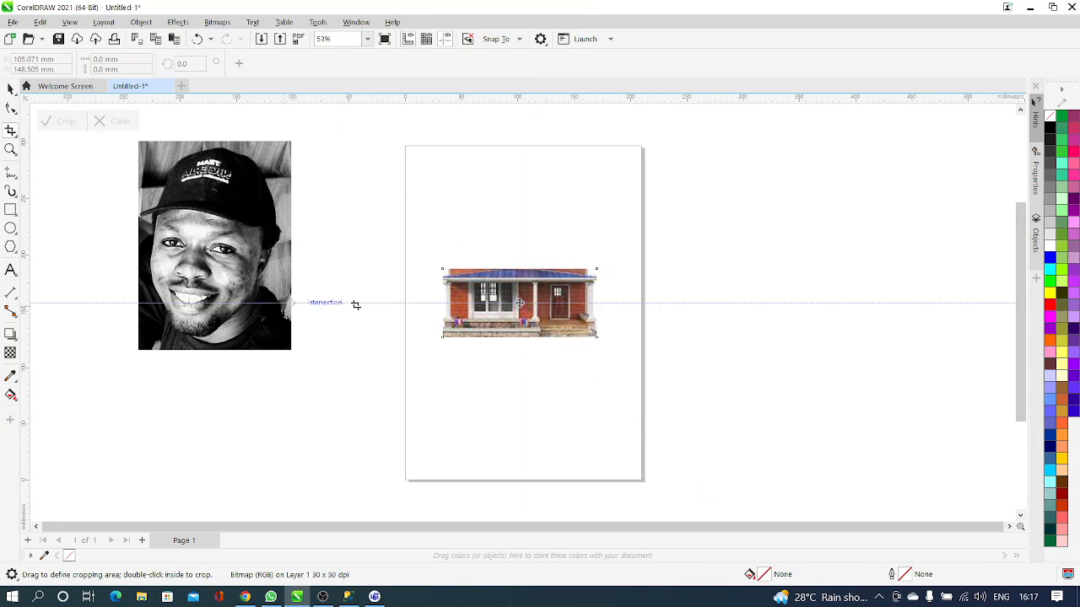
{"action": "left_click", "coordinate": [10, 89]}
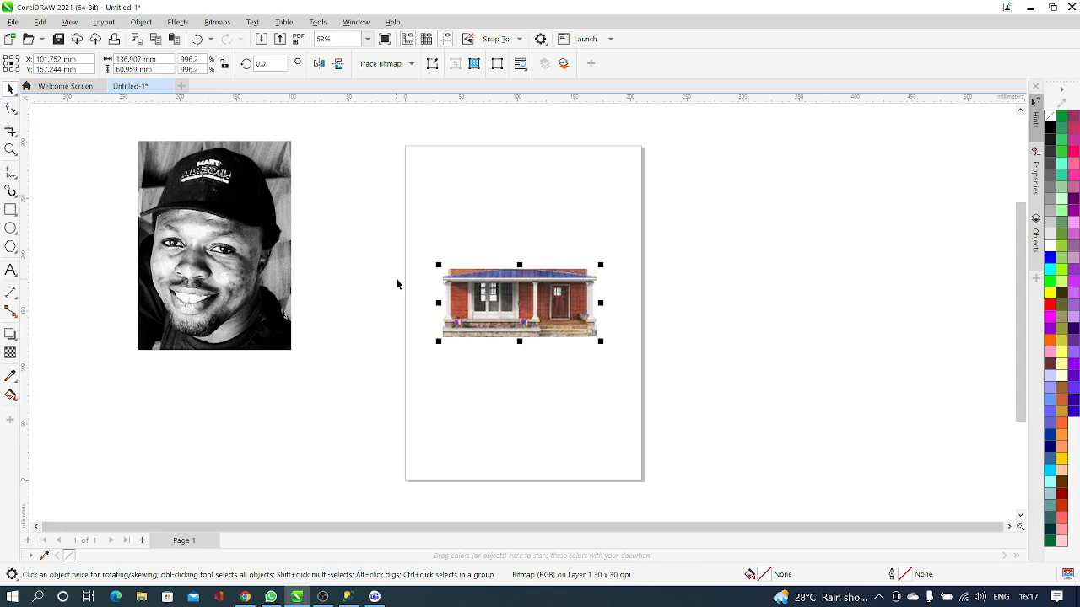
Stretch the cropped house image to about 194 × 134 mm across the page's upper half
{"action": "left_click", "coordinate": [521, 297]}
{"action": "left_click", "coordinate": [521, 293]}
{"action": "left_click_drag", "start_coordinate": [519, 267], "coordinate": [519, 183]}
{"action": "left_click_drag", "start_coordinate": [600, 265], "coordinate": [633, 267]}
{"action": "left_click_drag", "start_coordinate": [439, 263], "coordinate": [408, 265]}
{"action": "left_click_drag", "start_coordinate": [472, 273], "coordinate": [479, 276]}
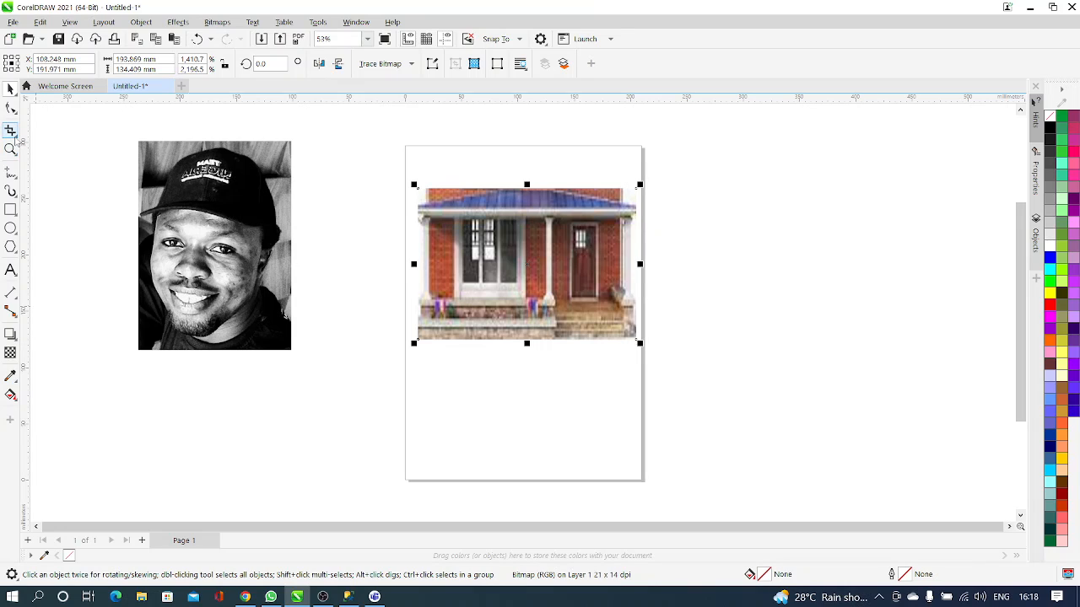
{"action": "left_click", "coordinate": [17, 138]}
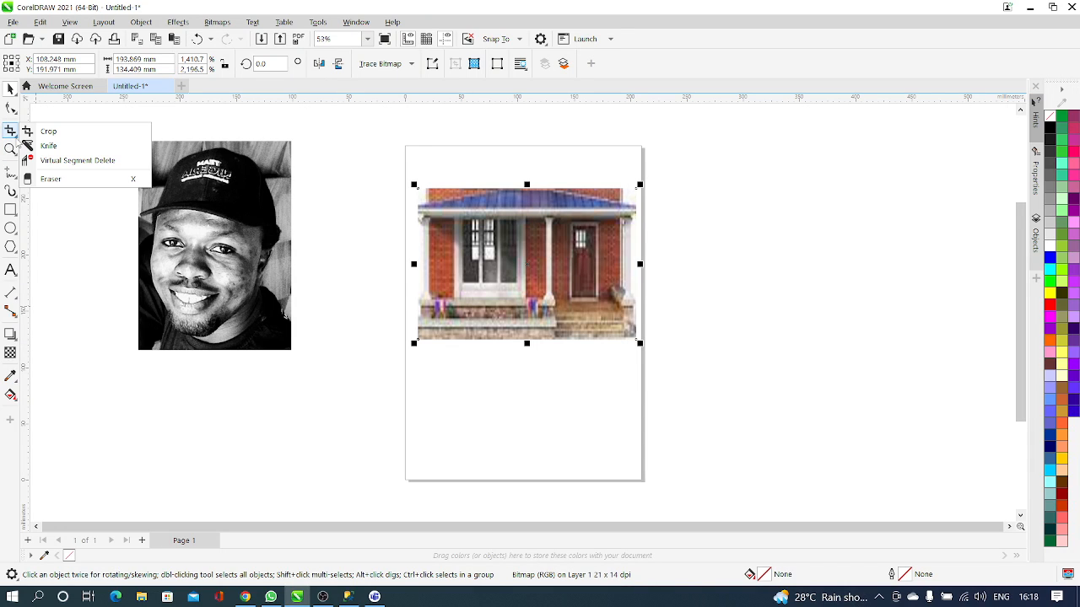
{"action": "left_click", "coordinate": [59, 292]}
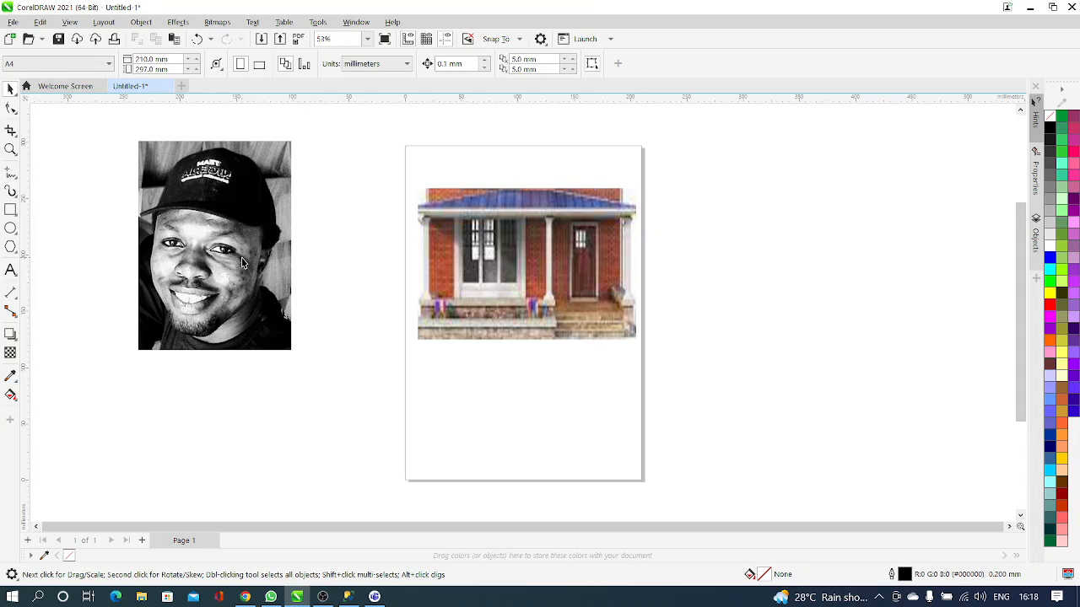
Move the cropped house off the page, shrink it to about half size, and place the portrait on the page
{"action": "left_click_drag", "start_coordinate": [242, 263], "coordinate": [239, 286]}
{"action": "left_click", "coordinate": [541, 286]}
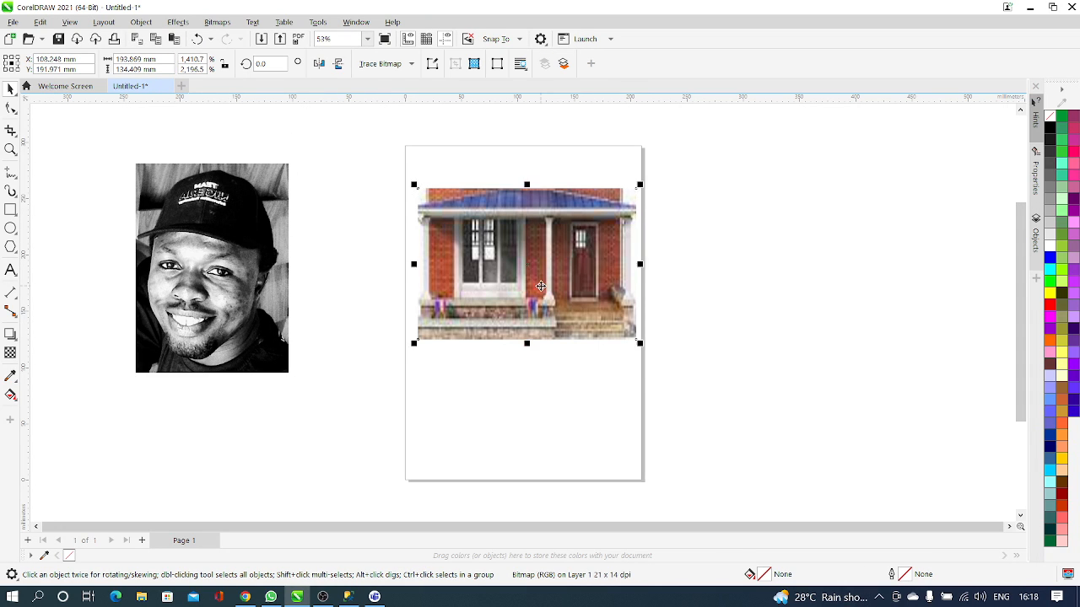
{"action": "left_click_drag", "start_coordinate": [540, 286], "coordinate": [862, 283]}
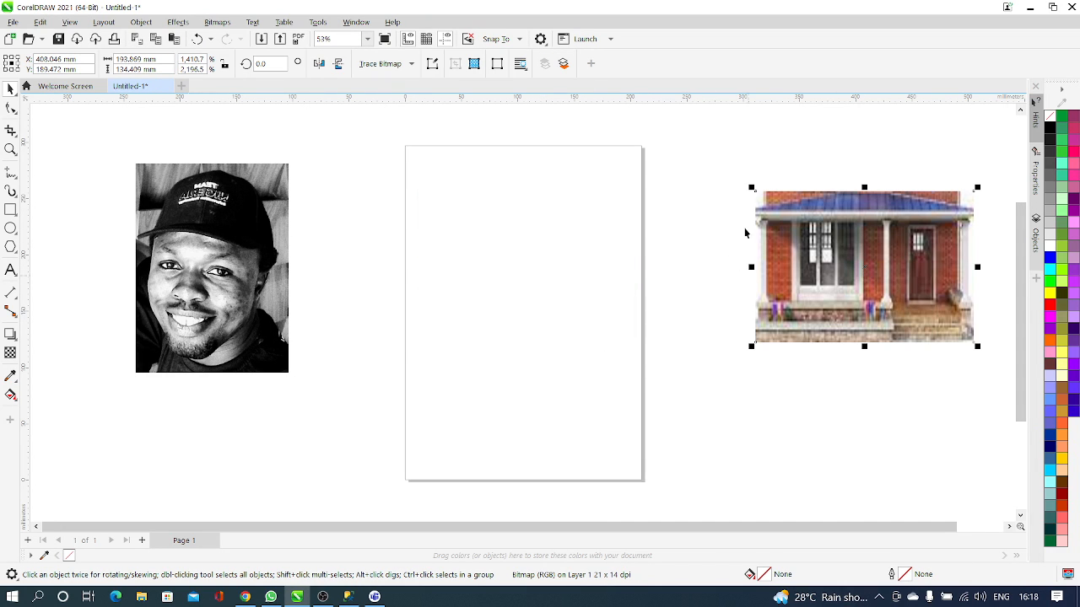
{"action": "left_click_drag", "start_coordinate": [754, 191], "coordinate": [870, 299]}
{"action": "left_click_drag", "start_coordinate": [226, 274], "coordinate": [505, 311]}
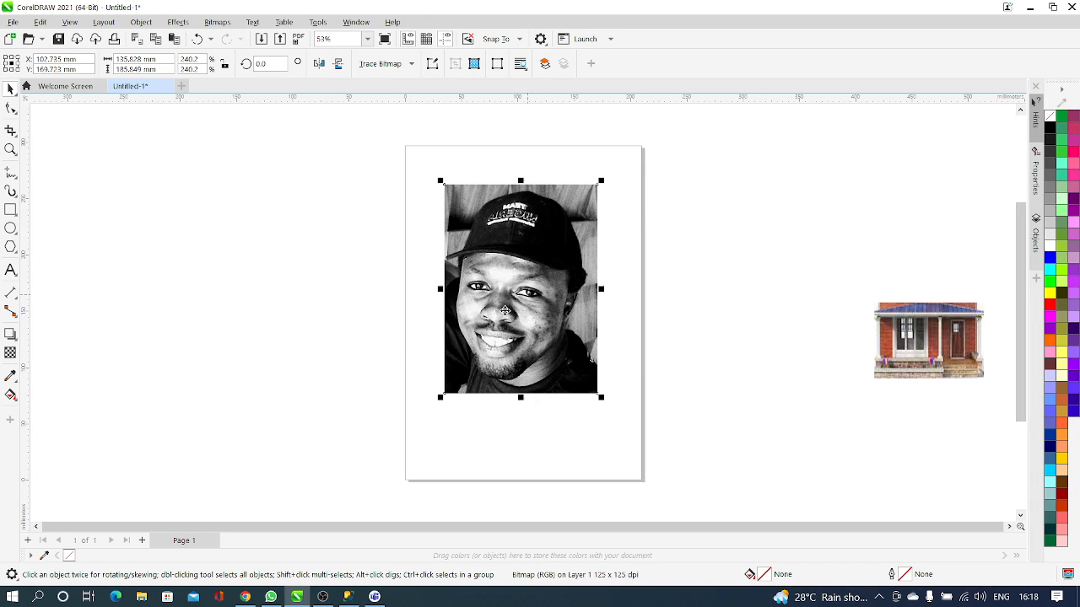
{"action": "left_click", "coordinate": [243, 304]}
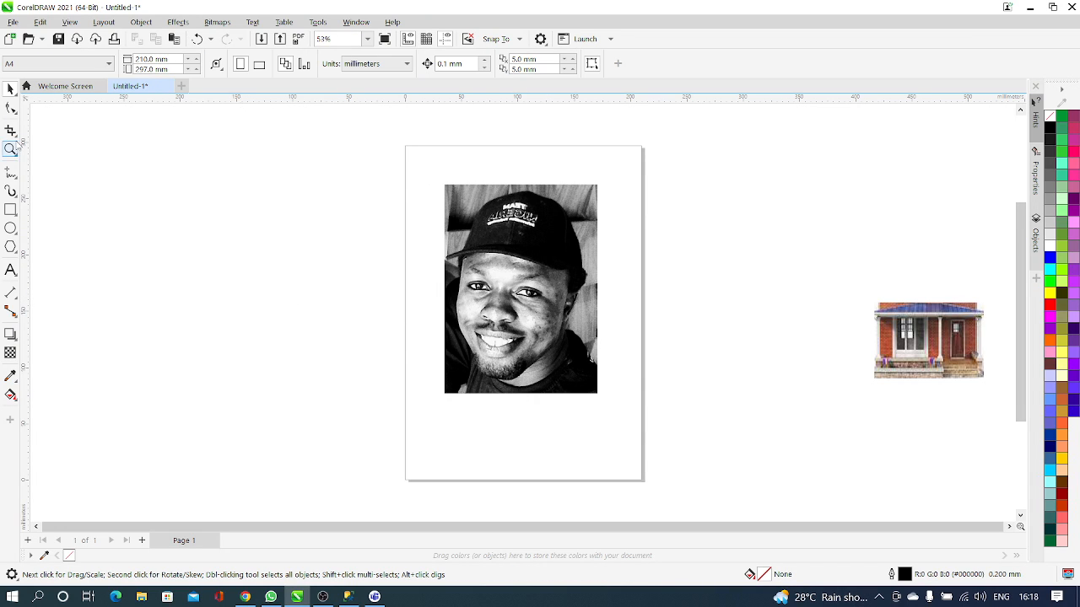
{"action": "left_click", "coordinate": [18, 138]}
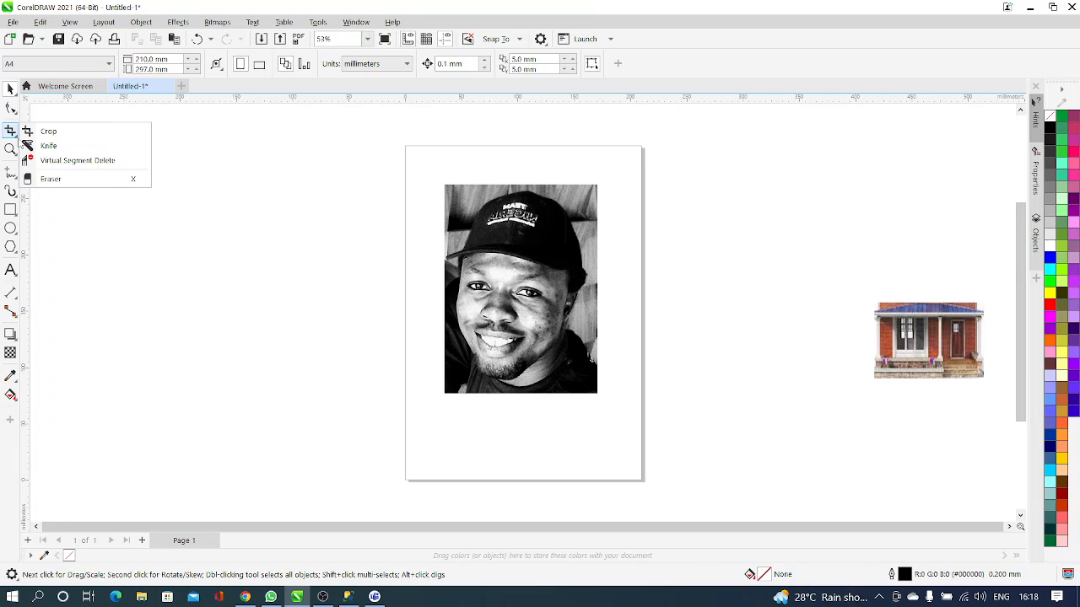
{"action": "left_click", "coordinate": [62, 149]}
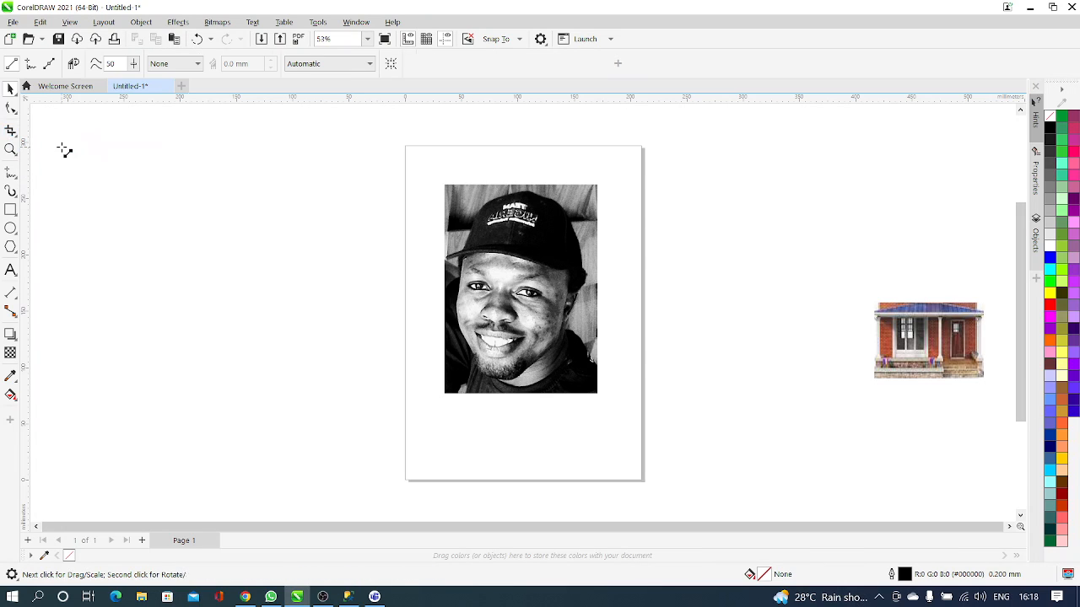
{"action": "left_click", "coordinate": [9, 90]}
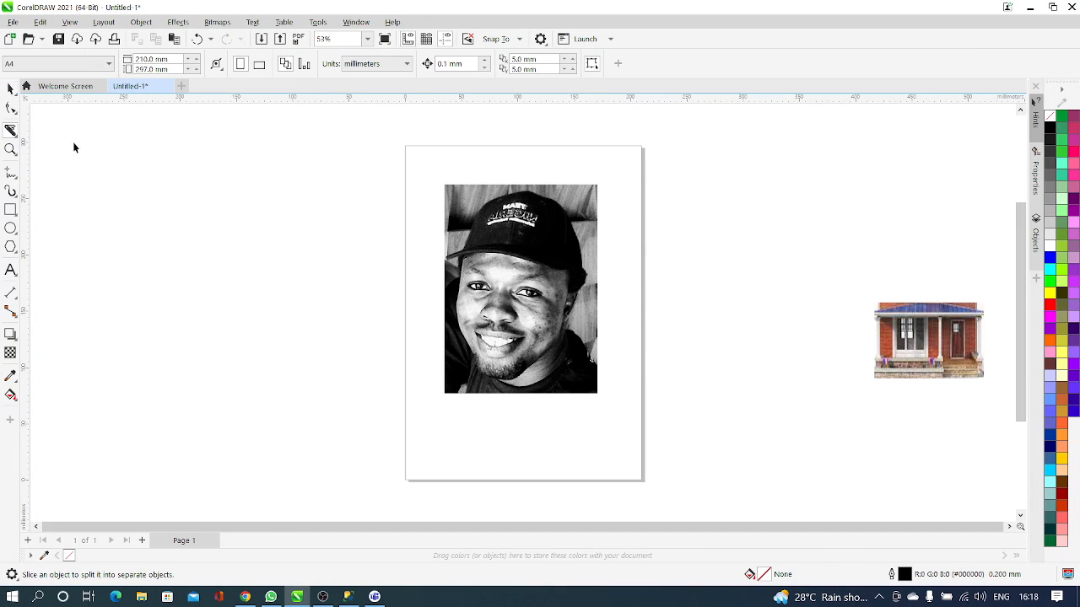
Slice the portrait from top to bottom with the Knife tool, splitting off a strip about 18 mm wide along its left side
{"action": "left_click", "coordinate": [479, 278]}
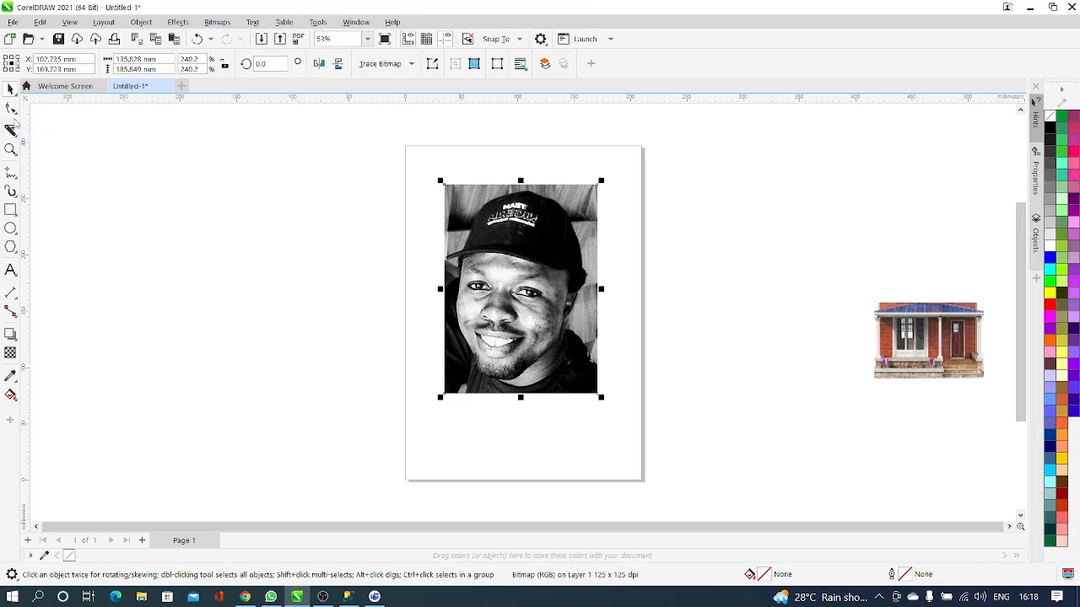
{"action": "left_click", "coordinate": [12, 130]}
{"action": "left_click", "coordinate": [53, 149]}
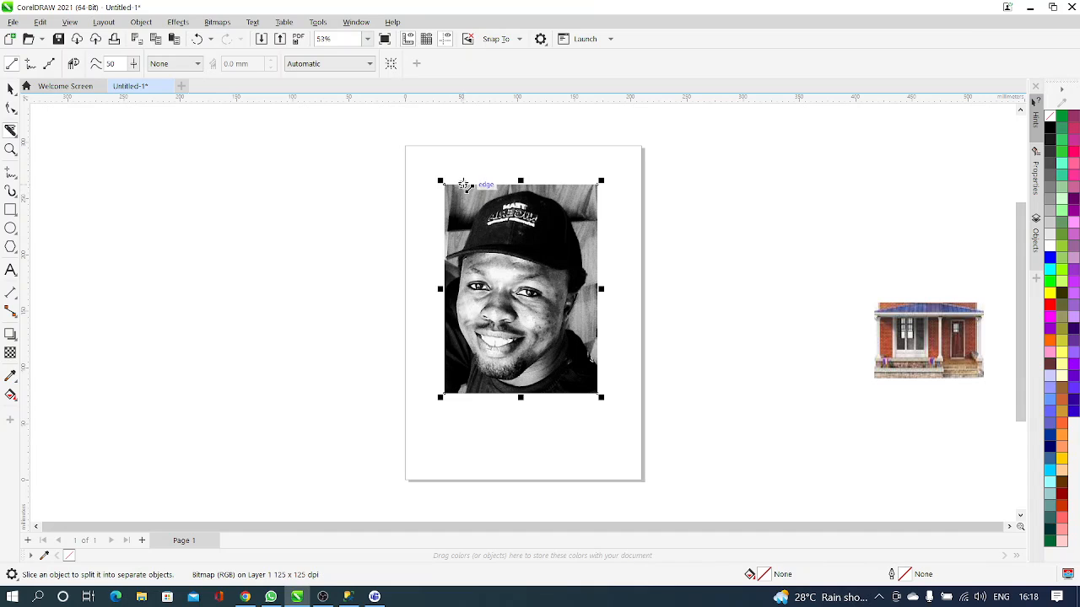
{"action": "left_click_drag", "start_coordinate": [465, 184], "coordinate": [468, 396]}
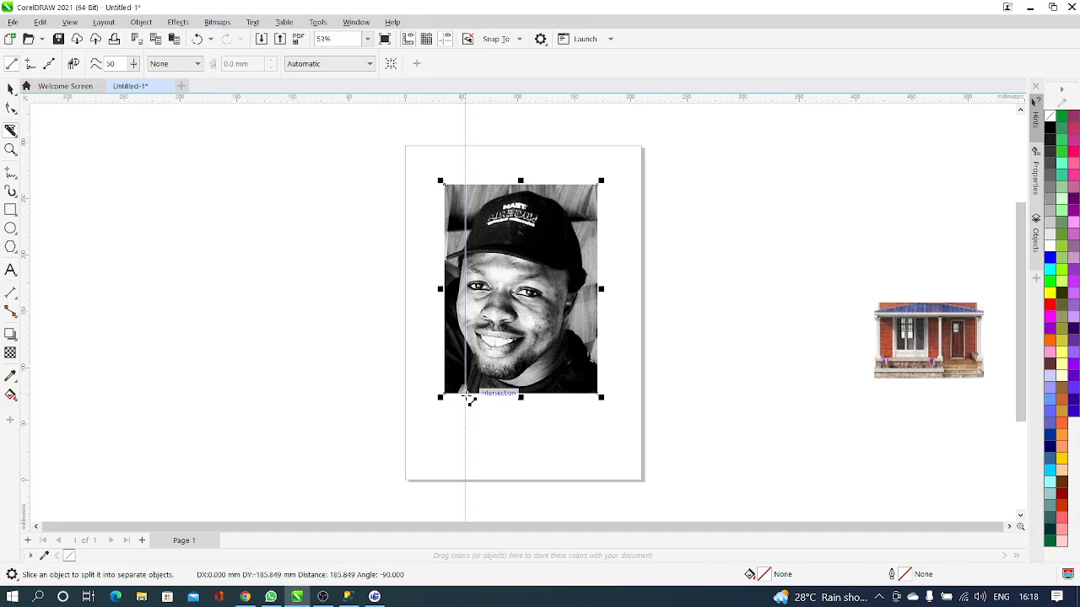
{"action": "left_click_drag", "start_coordinate": [468, 396], "coordinate": [469, 397]}
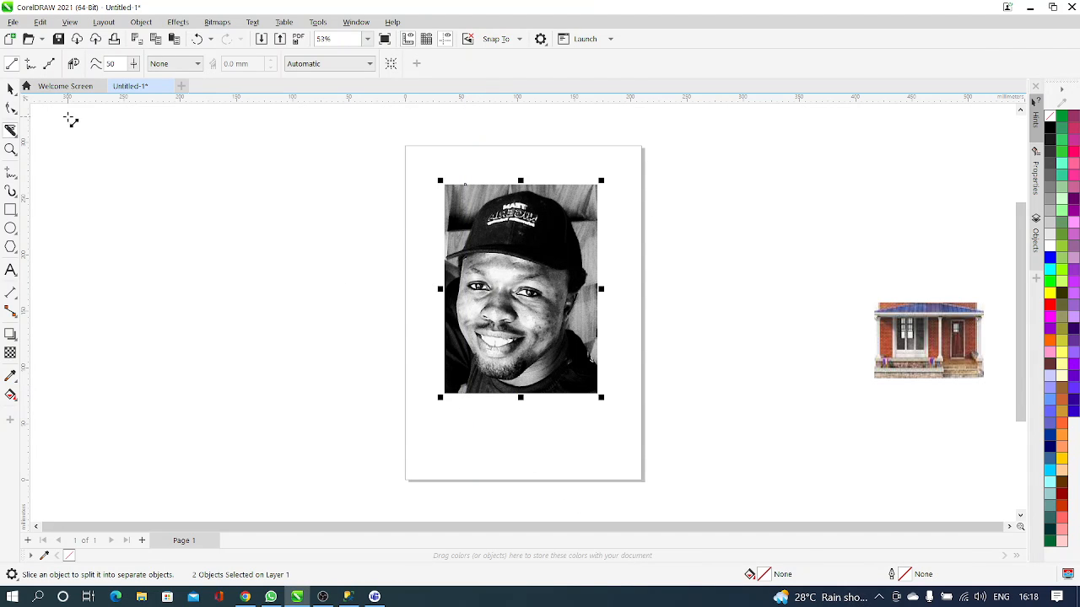
Move the narrow left strip about 2 mm left and 12 mm down, away from the rest of the portrait
{"action": "left_click", "coordinate": [10, 88]}
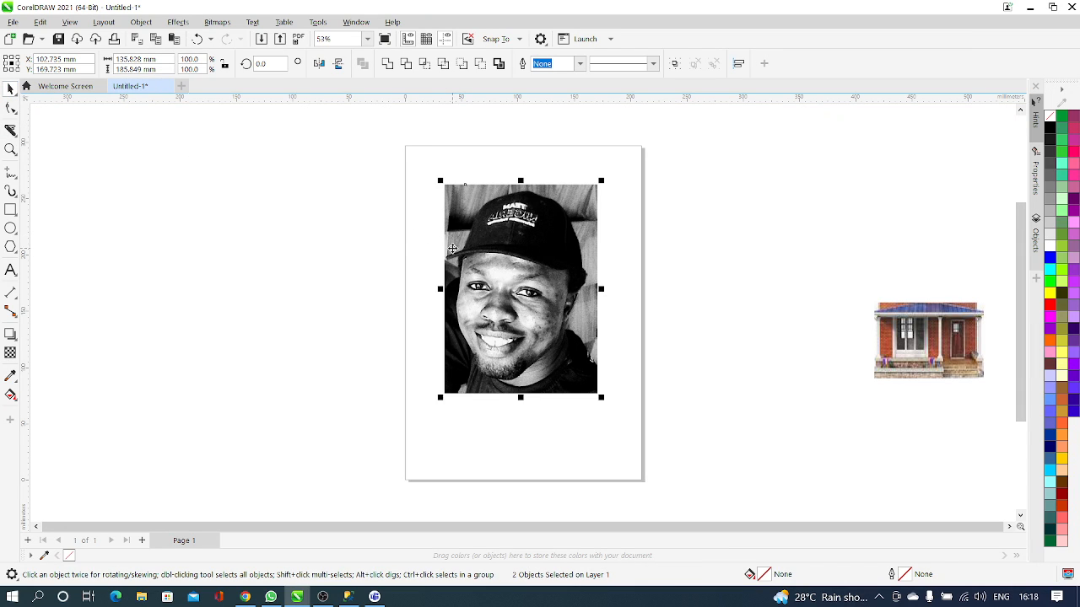
{"action": "left_click", "coordinate": [453, 248]}
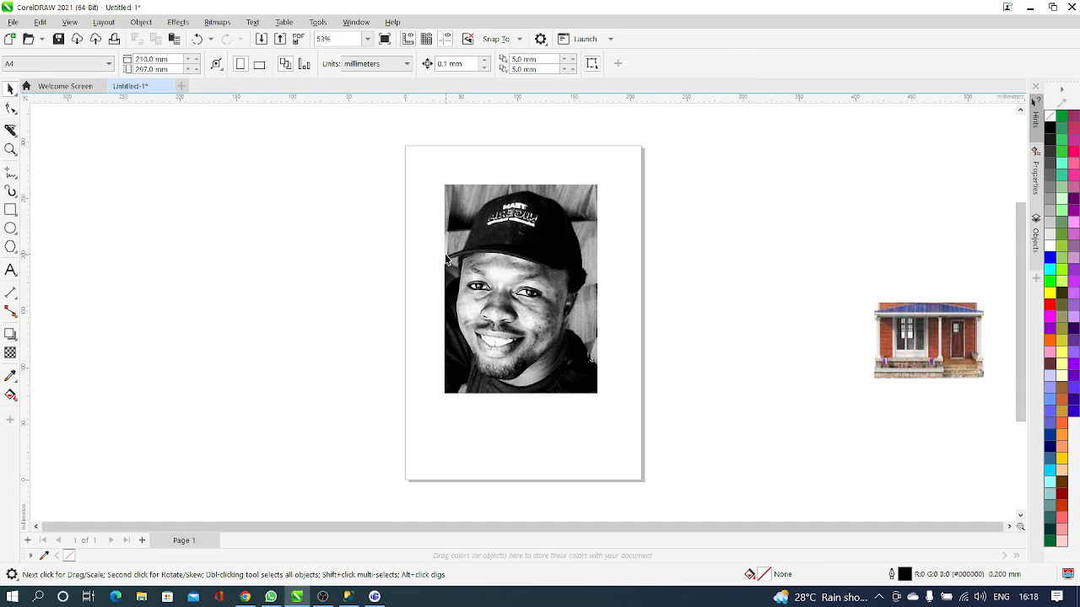
{"action": "left_click", "coordinate": [446, 257]}
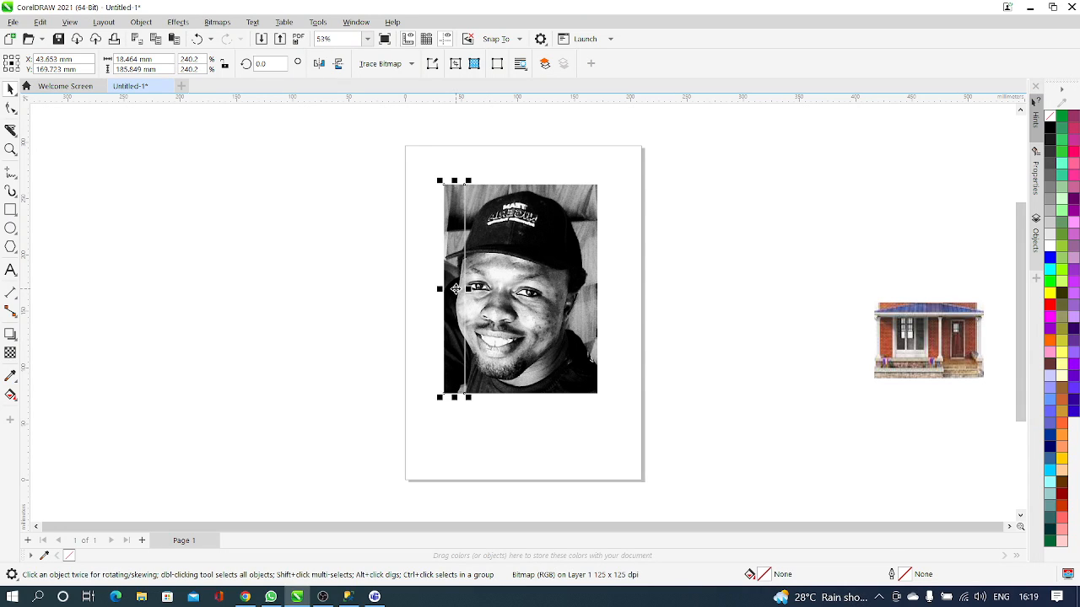
{"action": "key", "text": "Left"}
{"action": "key", "text": "Left"}
{"action": "key", "text": "Left"}
{"action": "key", "text": "Left"}
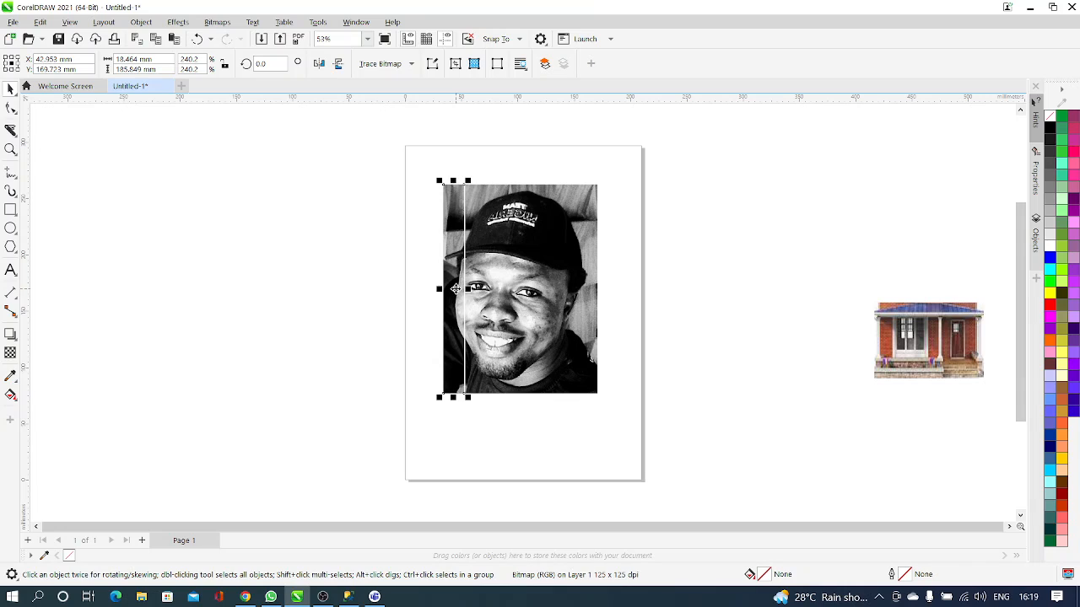
{"action": "left_click_drag", "start_coordinate": [455, 288], "coordinate": [451, 303]}
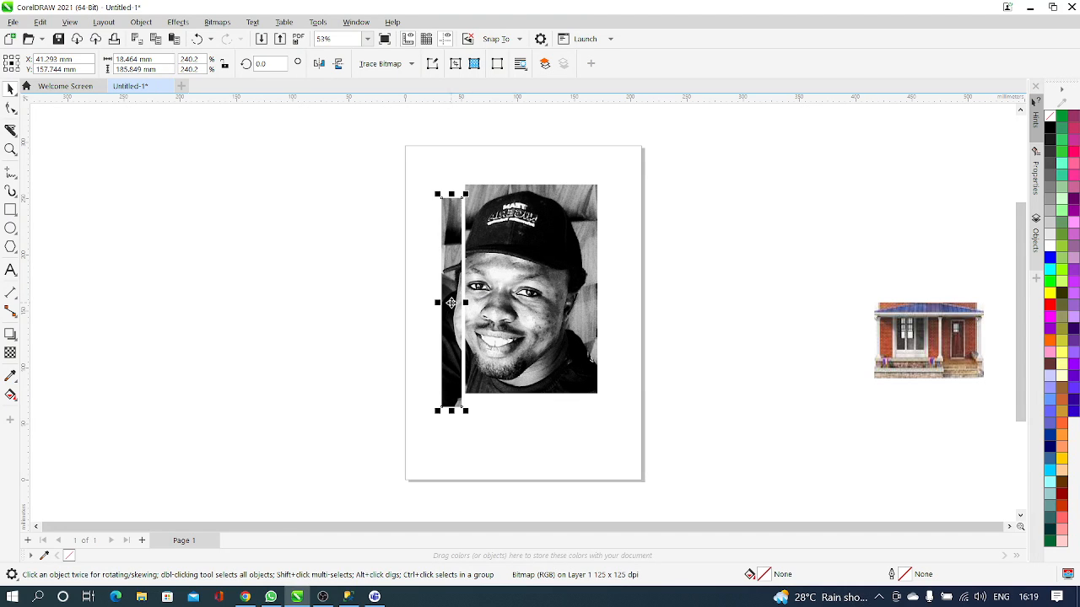
{"action": "left_click", "coordinate": [361, 216]}
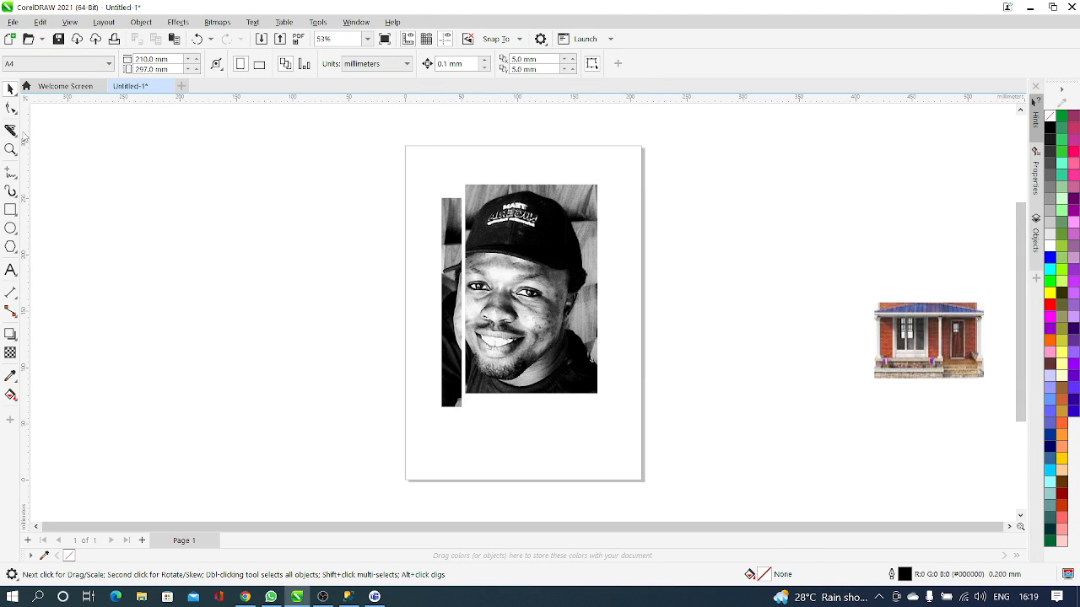
Cut the rest of the portrait into five vertical strips with four straight top-to-bottom Knife cuts
{"action": "left_click", "coordinate": [10, 130]}
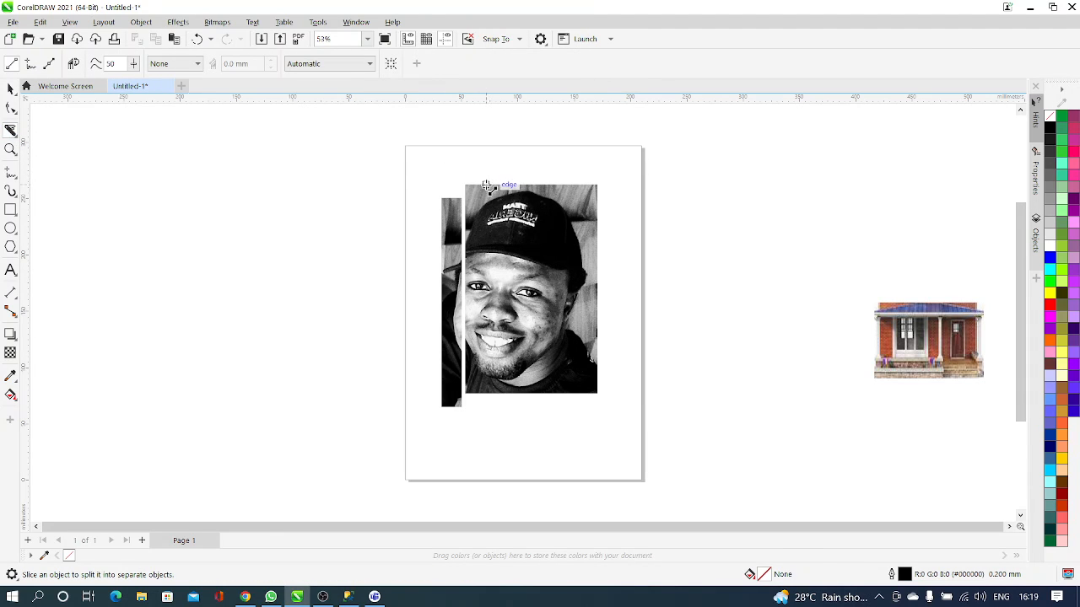
{"action": "left_click_drag", "start_coordinate": [486, 186], "coordinate": [489, 397]}
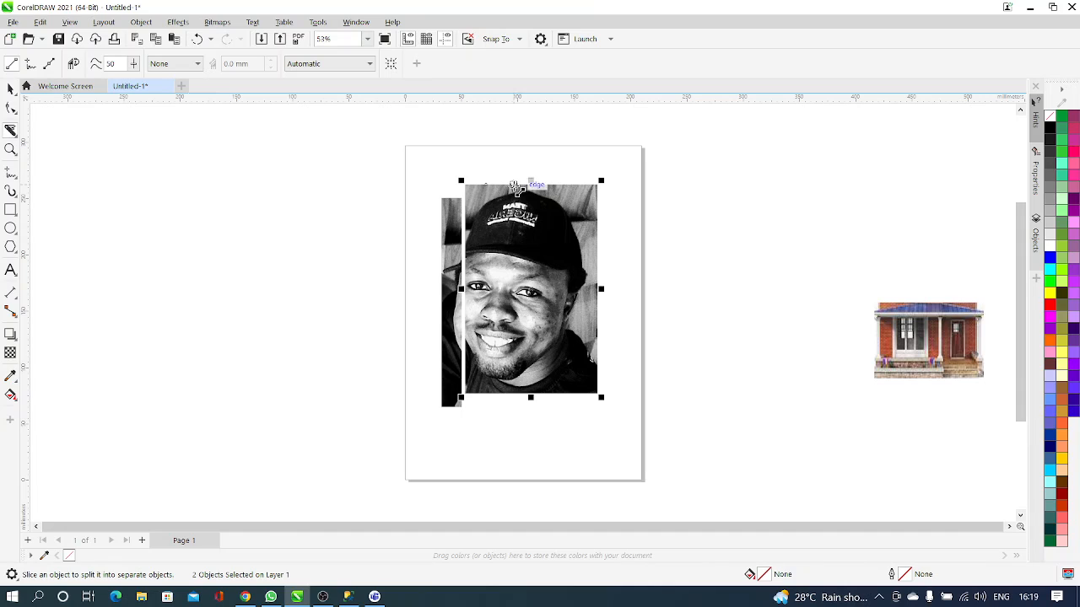
{"action": "left_click_drag", "start_coordinate": [516, 185], "coordinate": [519, 395]}
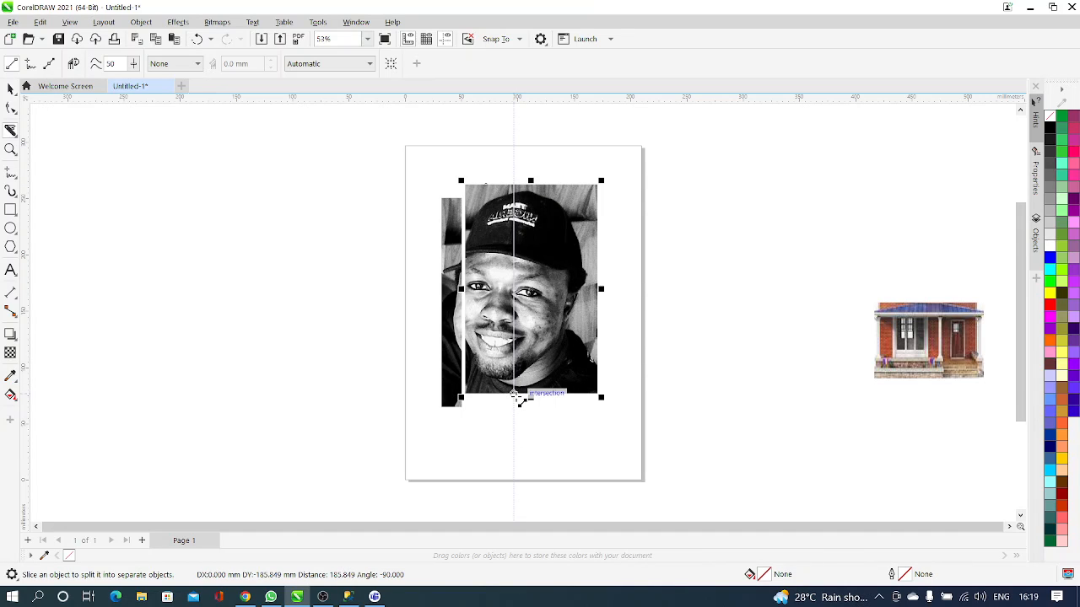
{"action": "left_click_drag", "start_coordinate": [520, 399], "coordinate": [520, 400]}
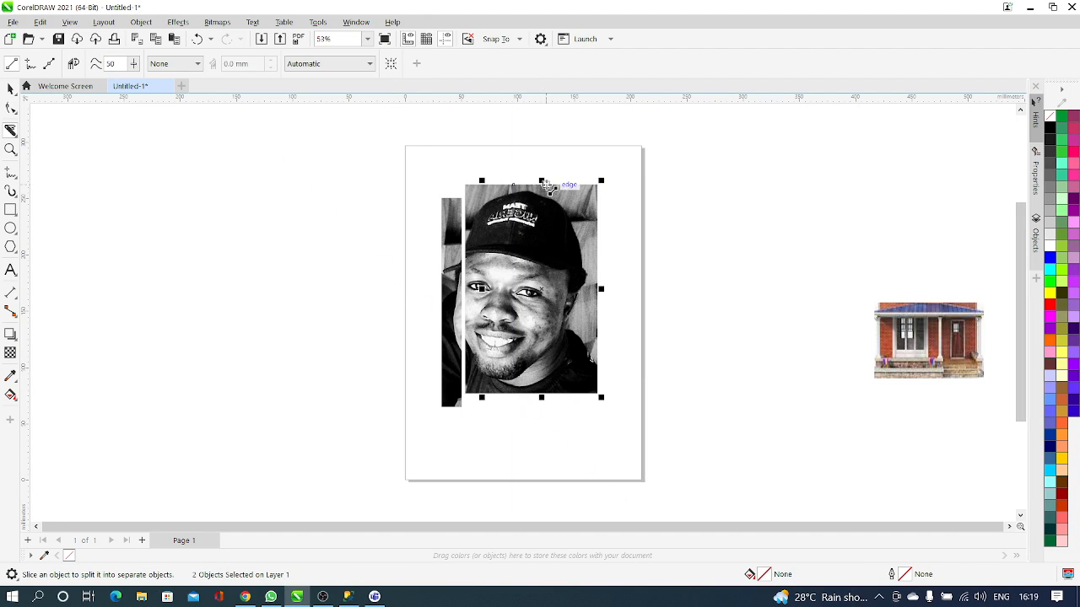
{"action": "left_click_drag", "start_coordinate": [544, 185], "coordinate": [546, 394]}
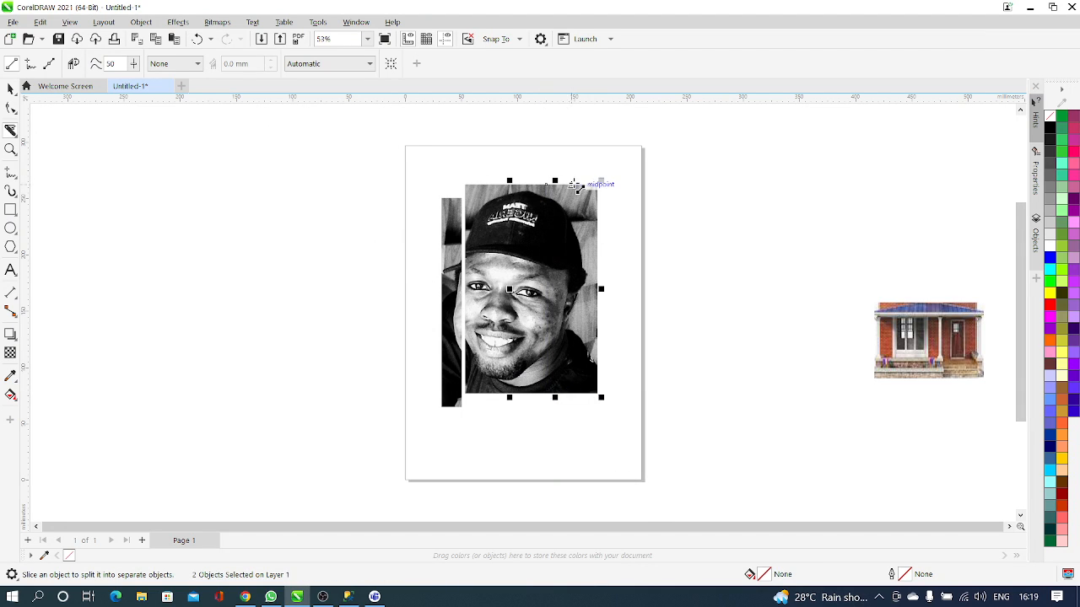
{"action": "left_click_drag", "start_coordinate": [573, 185], "coordinate": [572, 393]}
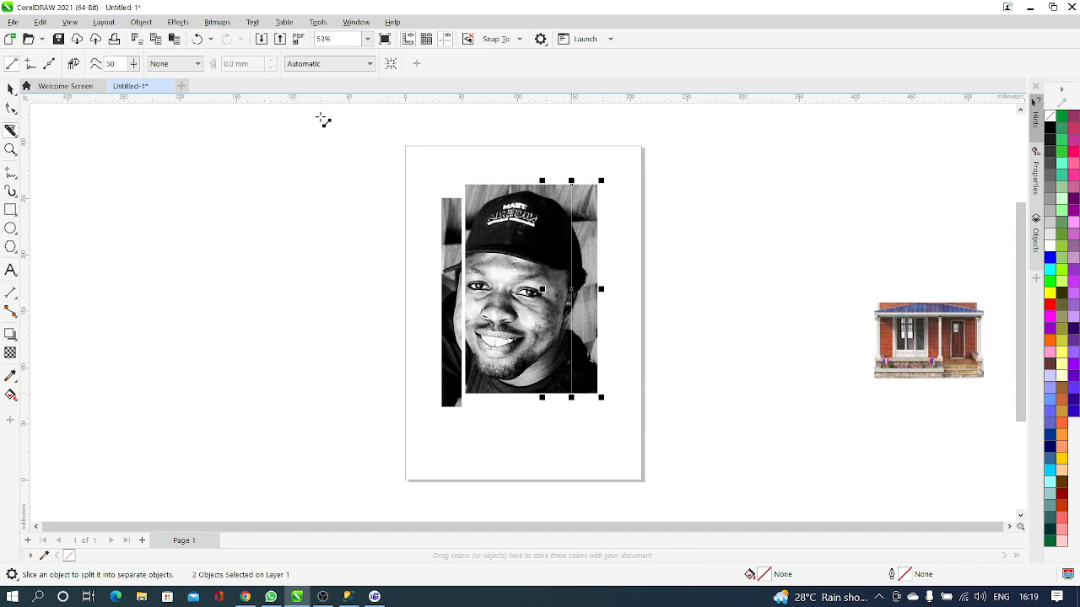
Shift the portrait's two right-hand strips slightly away from the others and lower the outermost one by about 20 mm
{"action": "left_click", "coordinate": [11, 87]}
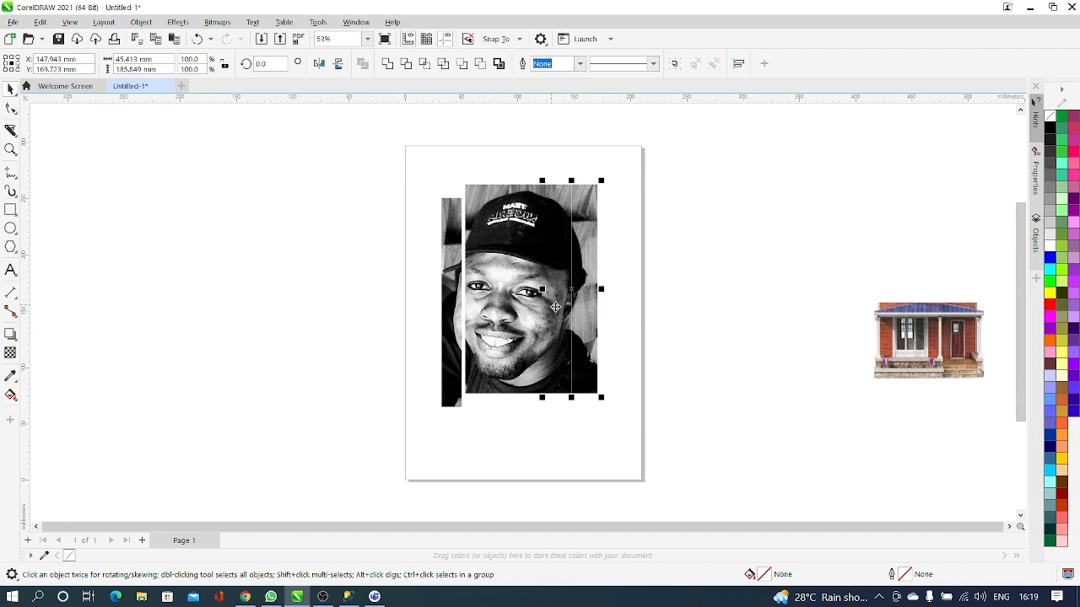
{"action": "left_click_drag", "start_coordinate": [588, 323], "coordinate": [590, 312]}
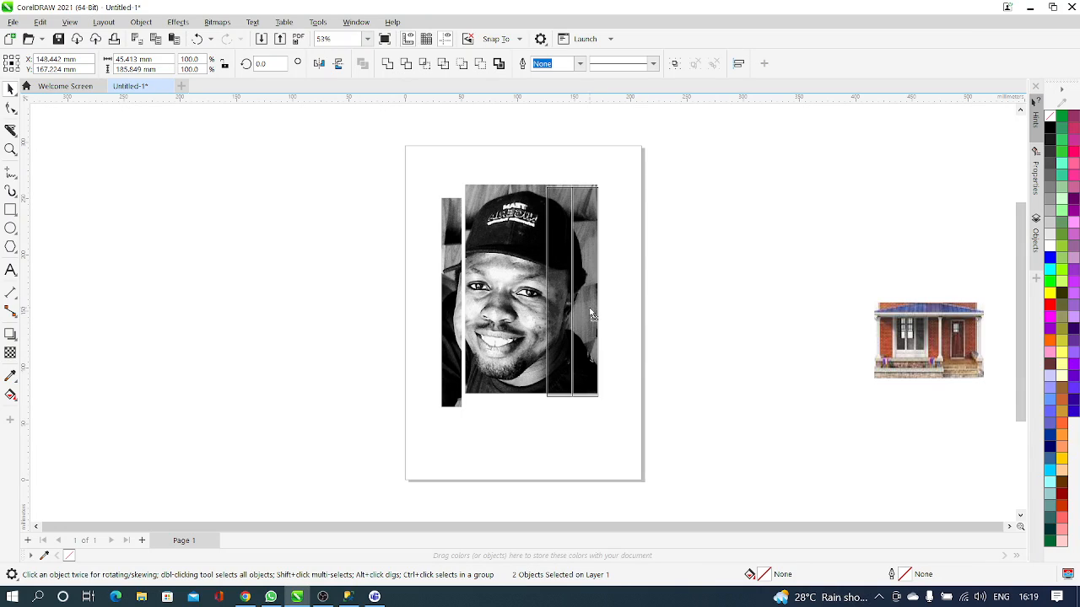
{"action": "left_click", "coordinate": [596, 302]}
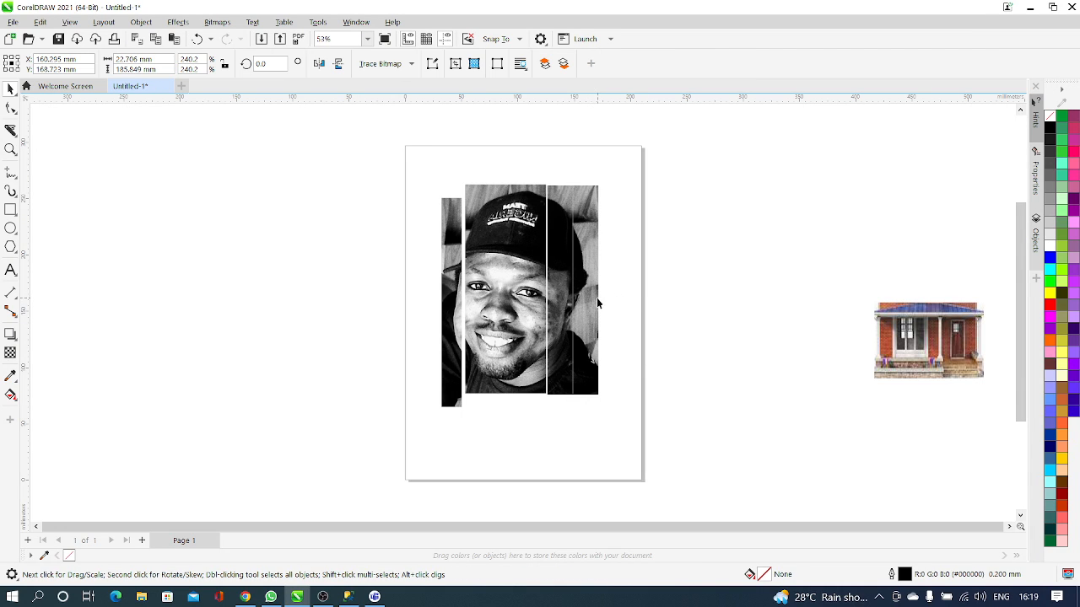
{"action": "left_click_drag", "start_coordinate": [596, 302], "coordinate": [595, 325]}
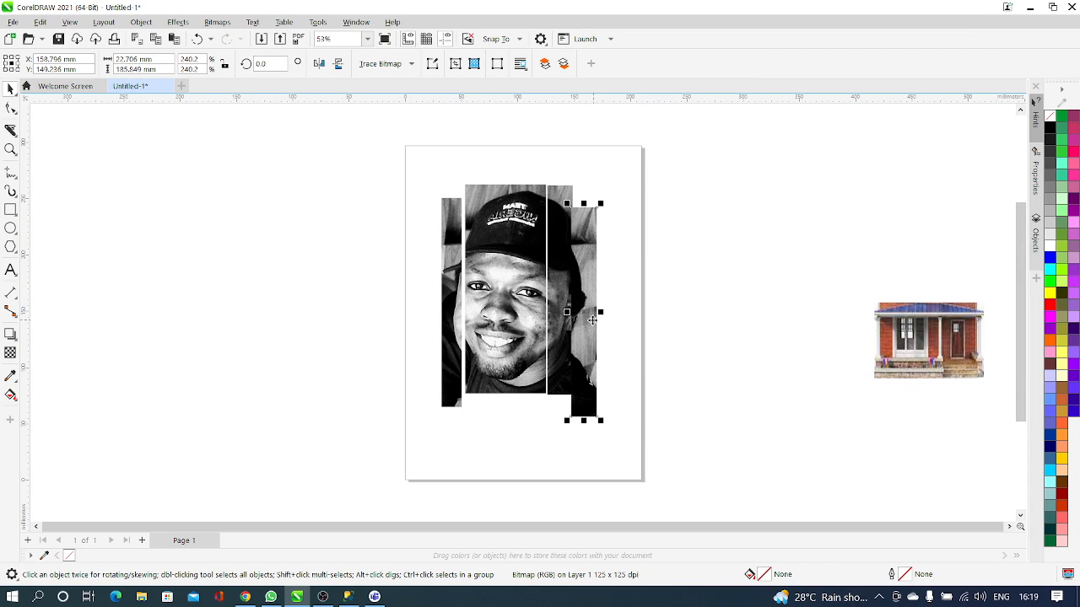
Raise the strip through the portrait's right-hand eye by about 18 mm and stagger the remaining left strips upward at different heights
{"action": "left_click", "coordinate": [529, 296]}
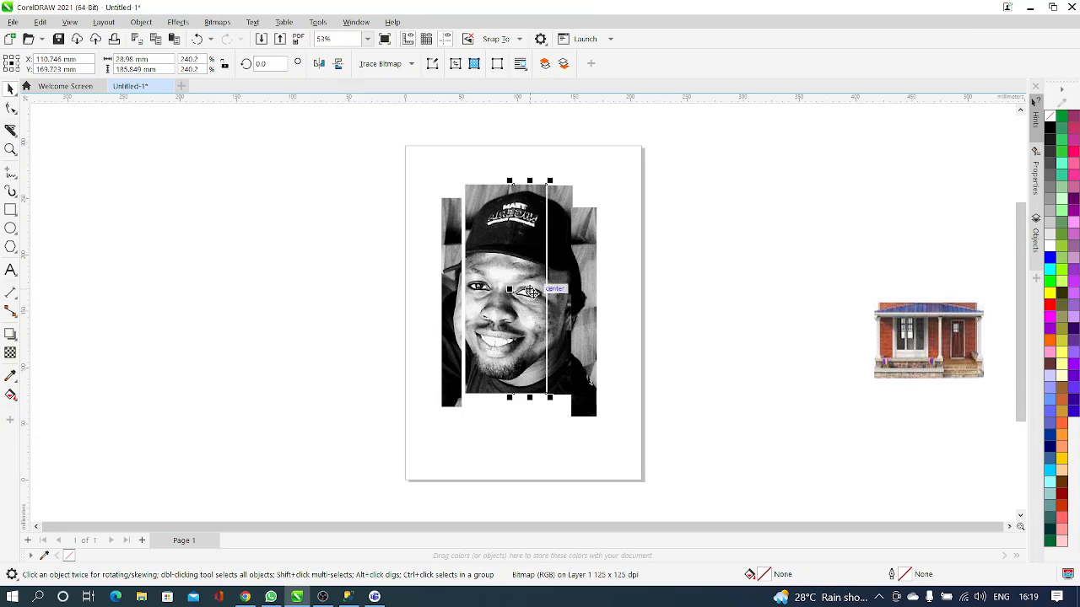
{"action": "left_click_drag", "start_coordinate": [529, 296], "coordinate": [529, 271]}
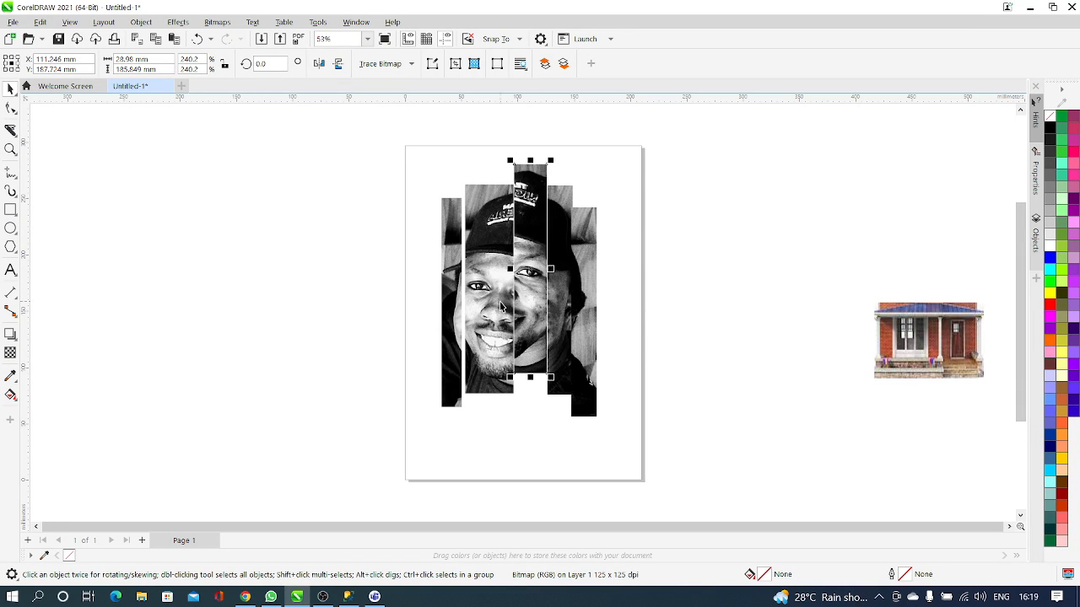
{"action": "left_click_drag", "start_coordinate": [506, 306], "coordinate": [464, 283]}
{"action": "left_click", "coordinate": [404, 267]}
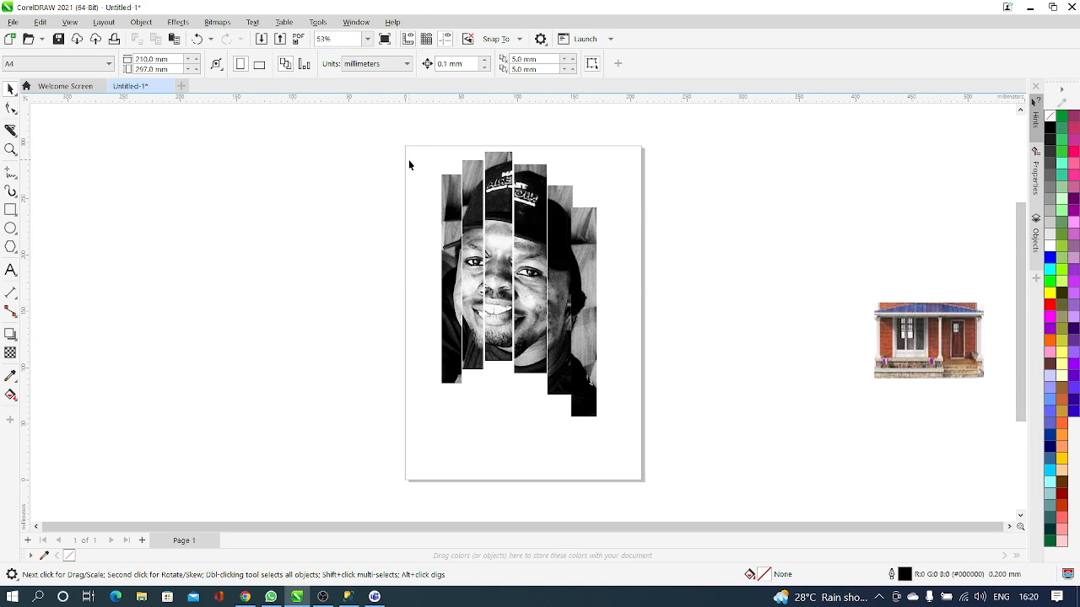
Group the six portrait strips and reposition the group near the centre of the page
{"action": "left_click_drag", "start_coordinate": [390, 122], "coordinate": [624, 436]}
{"action": "left_click_drag", "start_coordinate": [649, 474], "coordinate": [649, 475]}
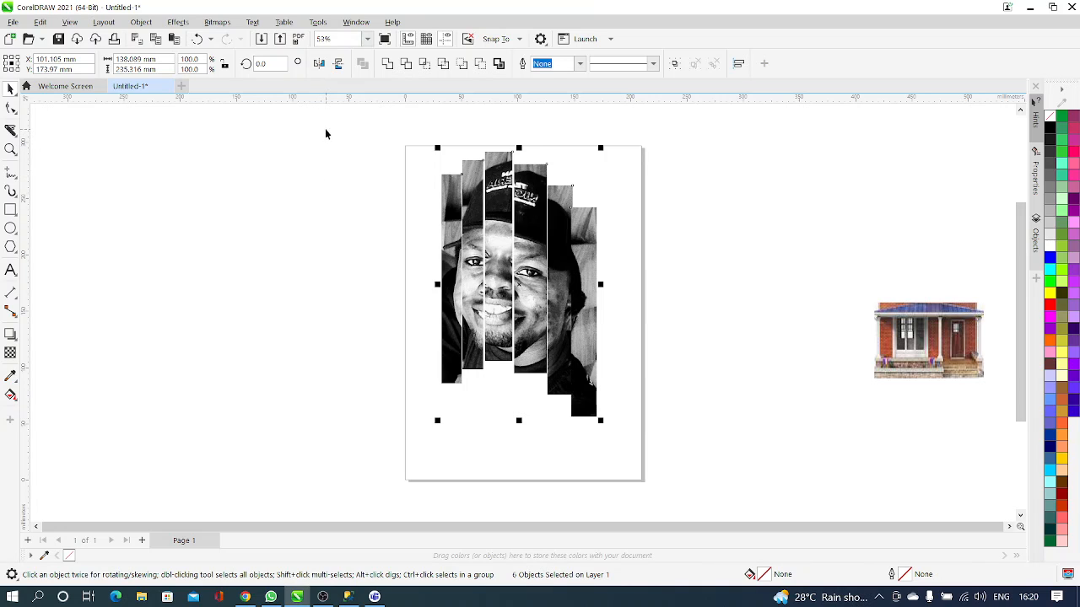
{"action": "key", "text": "ctrl+g"}
{"action": "left_click_drag", "start_coordinate": [475, 235], "coordinate": [289, 280]}
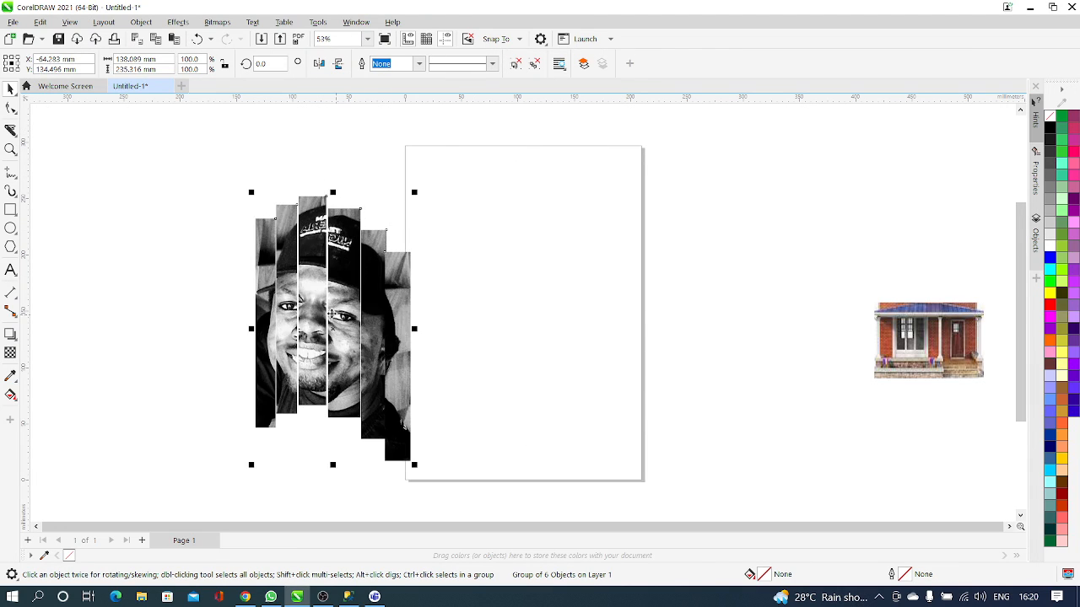
{"action": "left_click_drag", "start_coordinate": [331, 314], "coordinate": [538, 297]}
{"action": "left_click", "coordinate": [97, 213]}
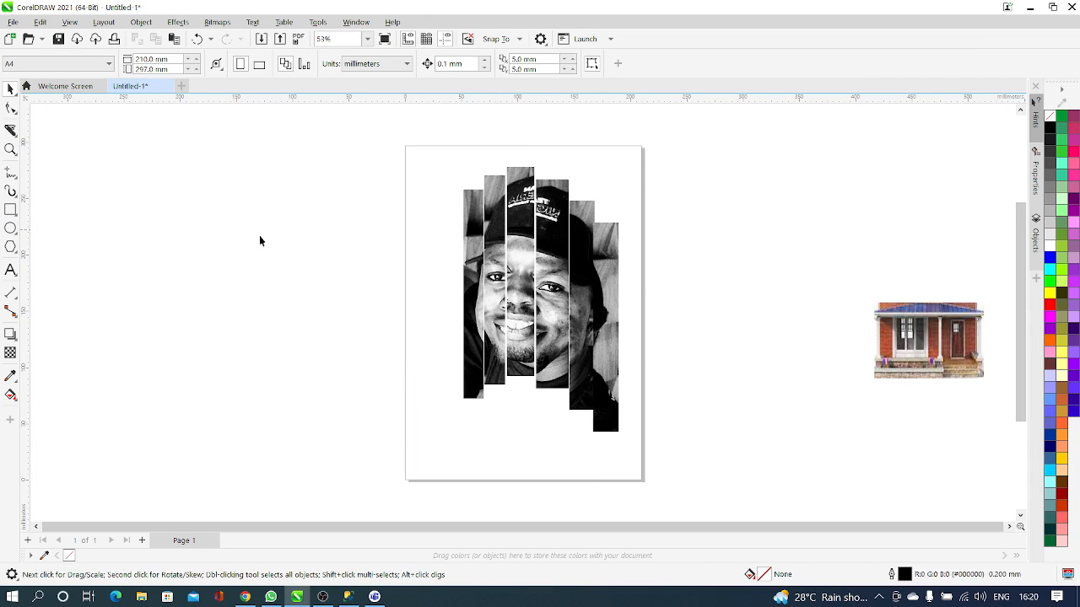
Move the house image from the right of the page to the blank area on its left
{"action": "left_click_drag", "start_coordinate": [928, 341], "coordinate": [317, 252]}
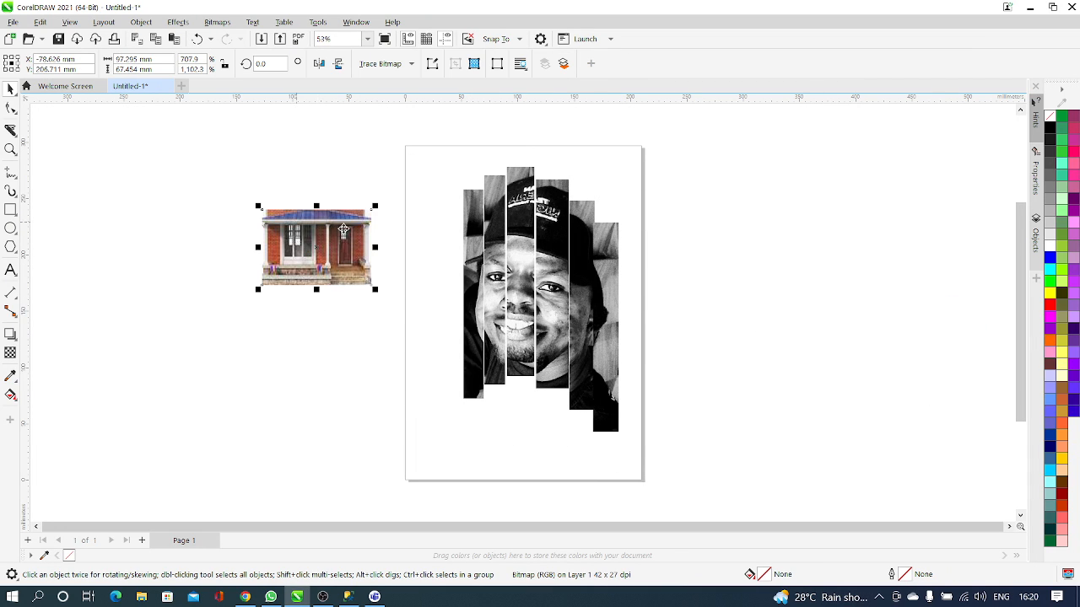
{"action": "left_click", "coordinate": [11, 130]}
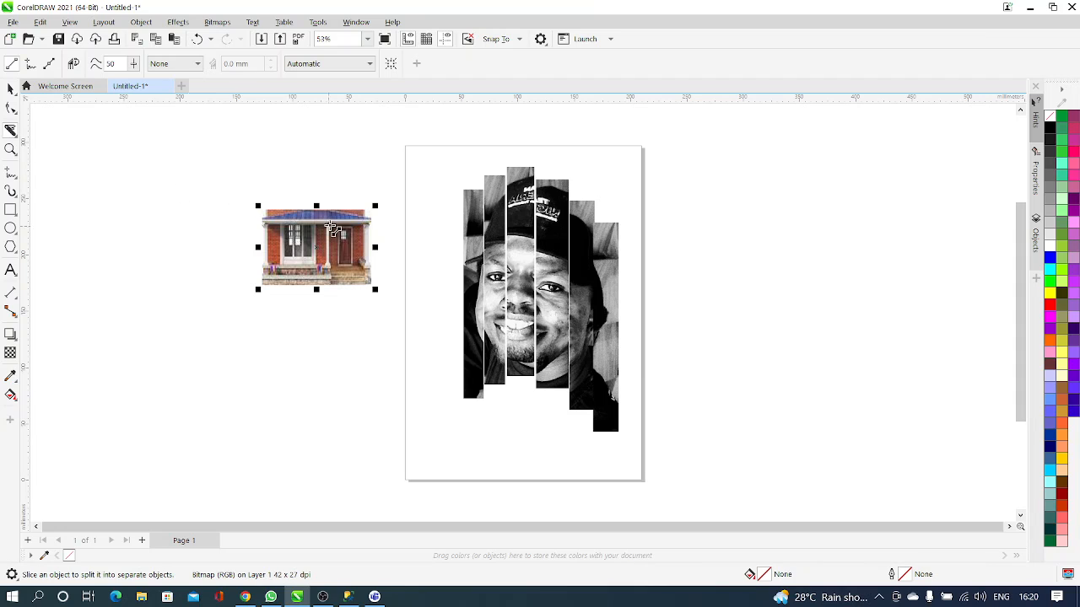
{"action": "mouse_move", "coordinate": [317, 208]}
{"action": "left_mouse_down"}
{"action": "mouse_move", "coordinate": [313, 250]}
{"action": "mouse_move", "coordinate": [322, 212]}
{"action": "left_mouse_up"}
{"action": "left_click", "coordinate": [11, 89]}
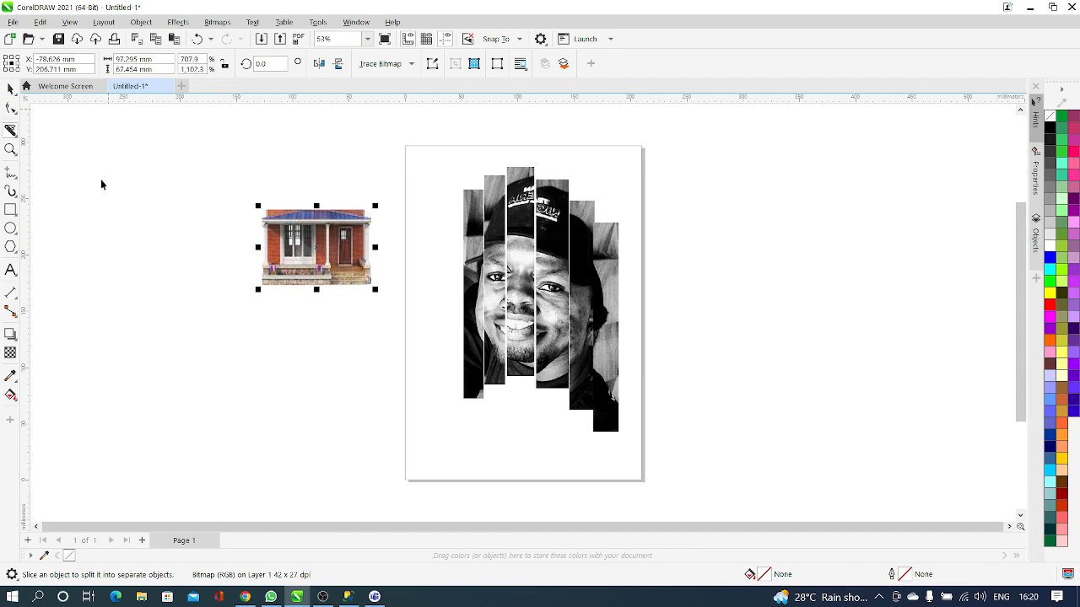
{"action": "left_click", "coordinate": [65, 161]}
{"action": "left_click", "coordinate": [286, 250]}
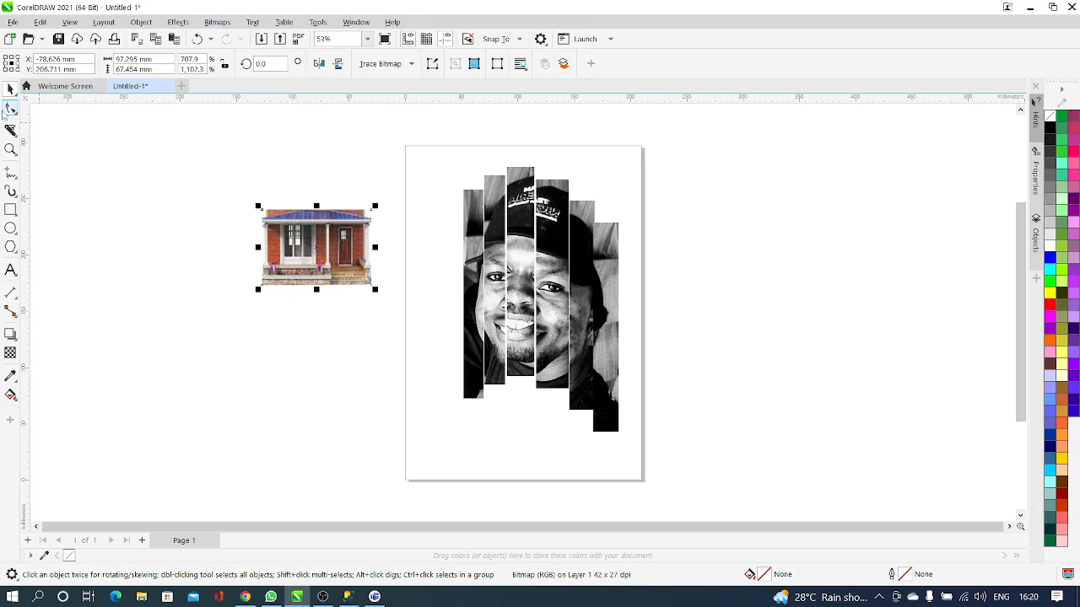
Cut the house image in two with a straight top-to-bottom Knife cut just left of its centre
{"action": "left_click", "coordinate": [11, 130]}
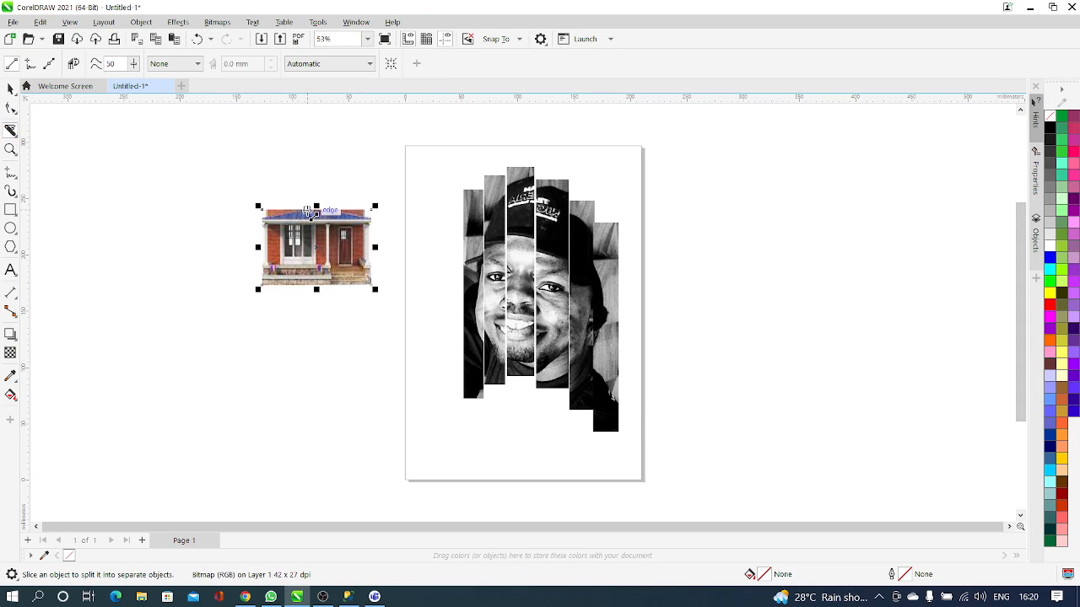
{"action": "left_click", "coordinate": [310, 211]}
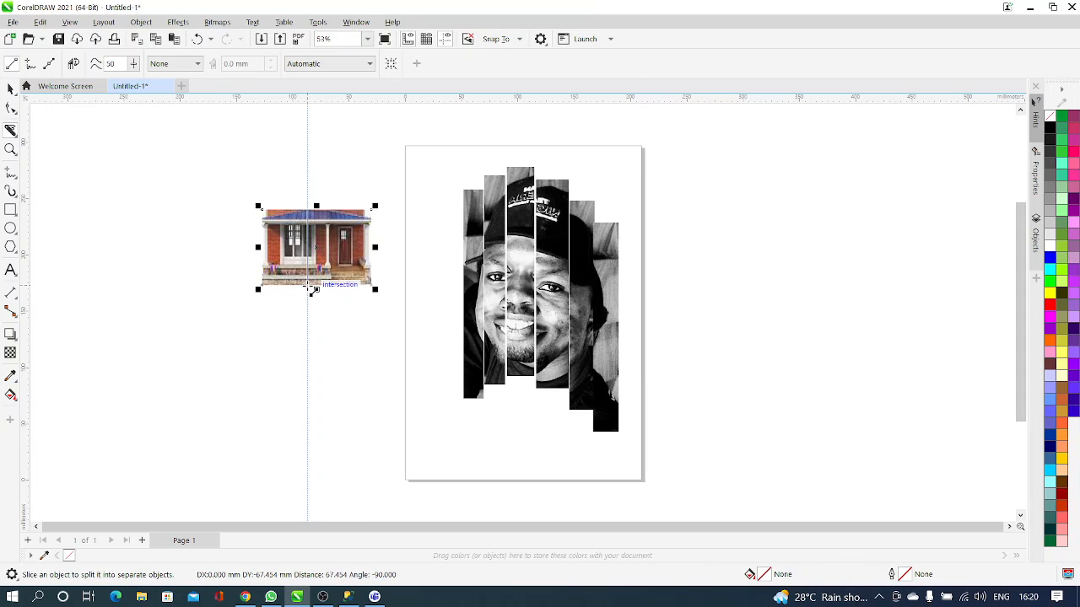
{"action": "left_click", "coordinate": [312, 289]}
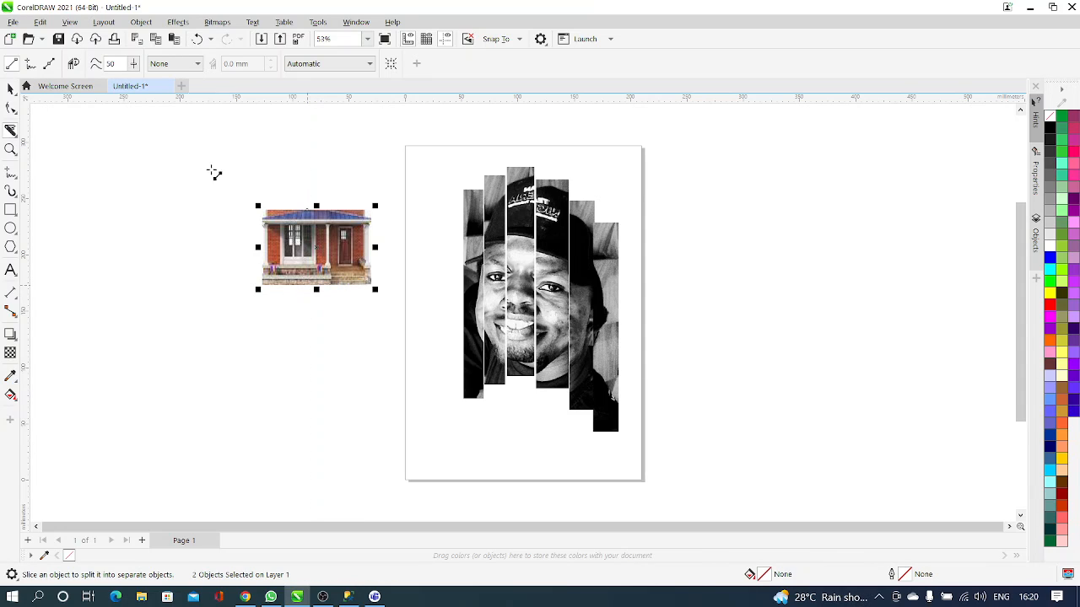
Pull the two house pieces apart, shifting the window piece to the left and the door piece about 5 mm to the right
{"action": "left_click", "coordinate": [11, 89]}
{"action": "left_click", "coordinate": [148, 199]}
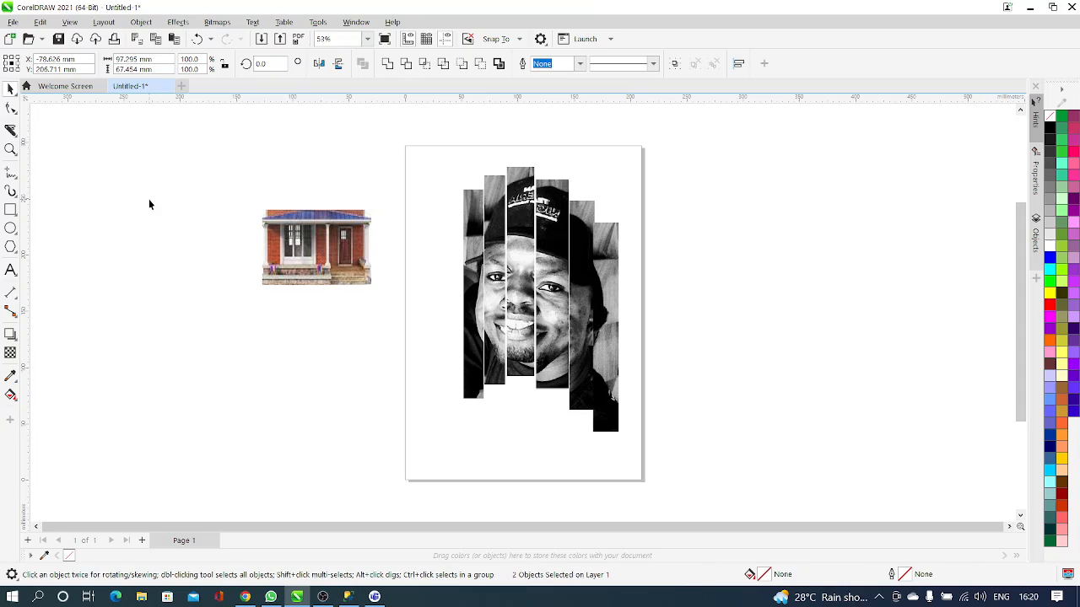
{"action": "left_click", "coordinate": [272, 253]}
{"action": "left_click_drag", "start_coordinate": [273, 253], "coordinate": [261, 253]}
{"action": "left_click", "coordinate": [324, 301]}
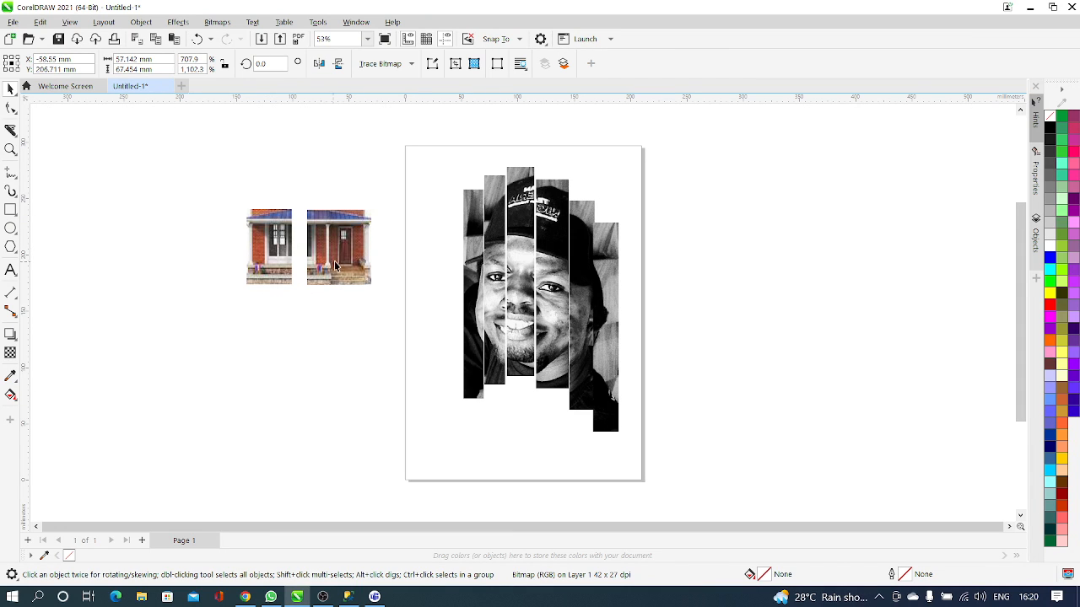
{"action": "left_click_drag", "start_coordinate": [326, 270], "coordinate": [333, 270]}
{"action": "left_click", "coordinate": [315, 307]}
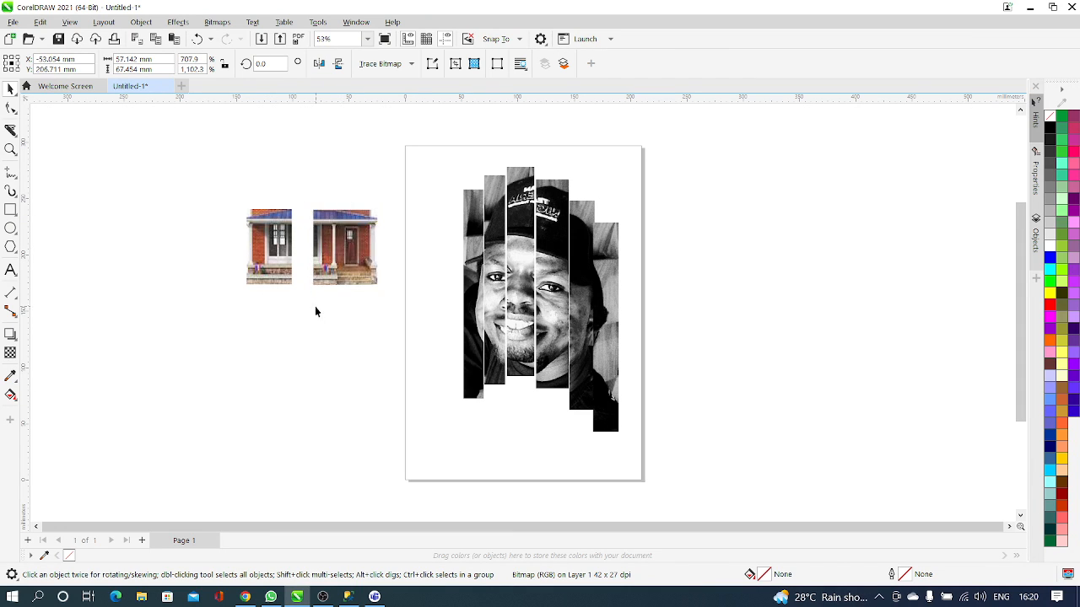
Draw a rectangle about 106 mm wide and 114 mm high left of the house pieces and nudge it slightly right and down
{"action": "left_click", "coordinate": [10, 209]}
{"action": "left_click_drag", "start_coordinate": [60, 169], "coordinate": [178, 297]}
{"action": "key", "text": "space"}
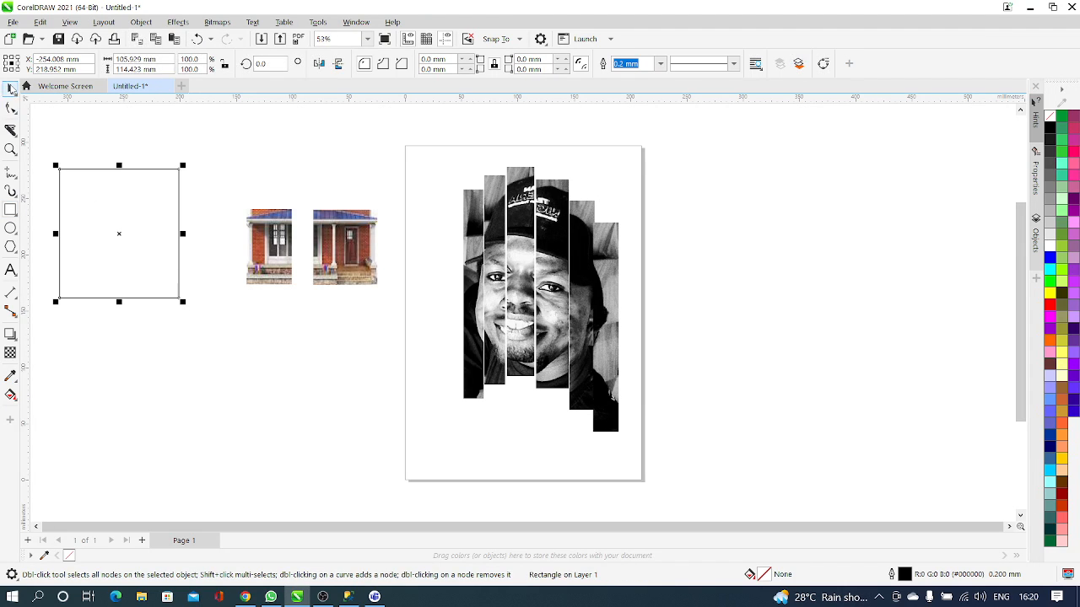
{"action": "left_click_drag", "start_coordinate": [115, 248], "coordinate": [123, 252]}
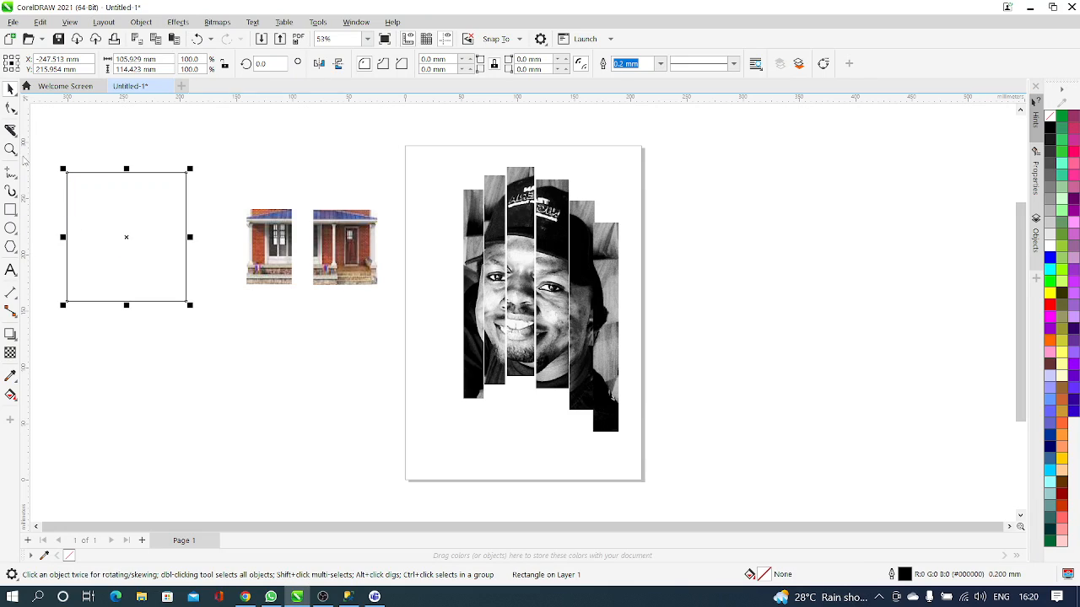
Split the rectangle with a straight vertical Knife cut about 42 mm from its left edge
{"action": "left_click", "coordinate": [10, 130]}
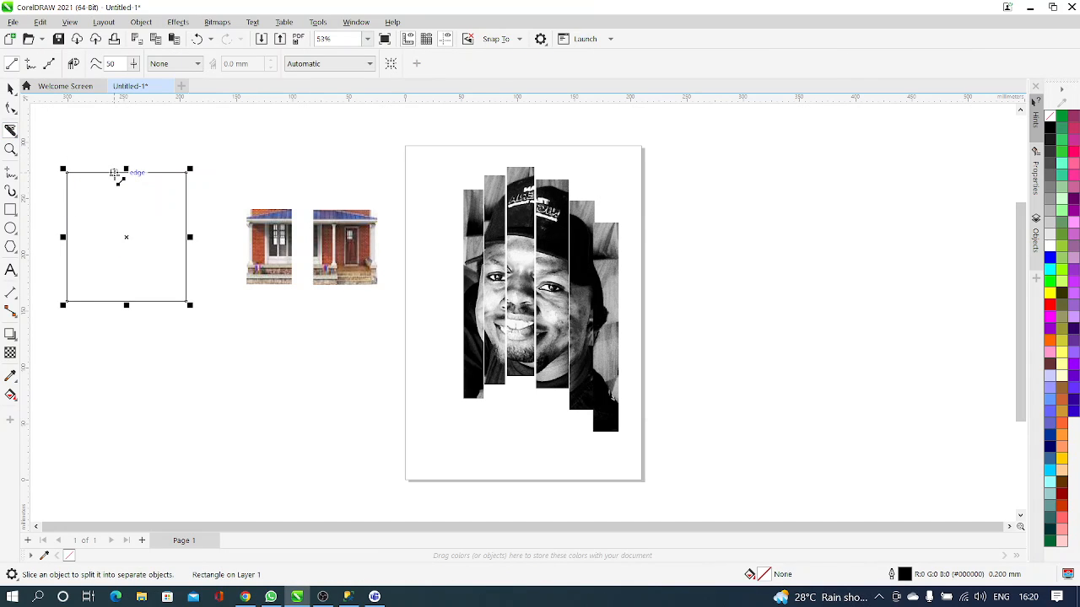
{"action": "left_click_drag", "start_coordinate": [114, 173], "coordinate": [115, 304]}
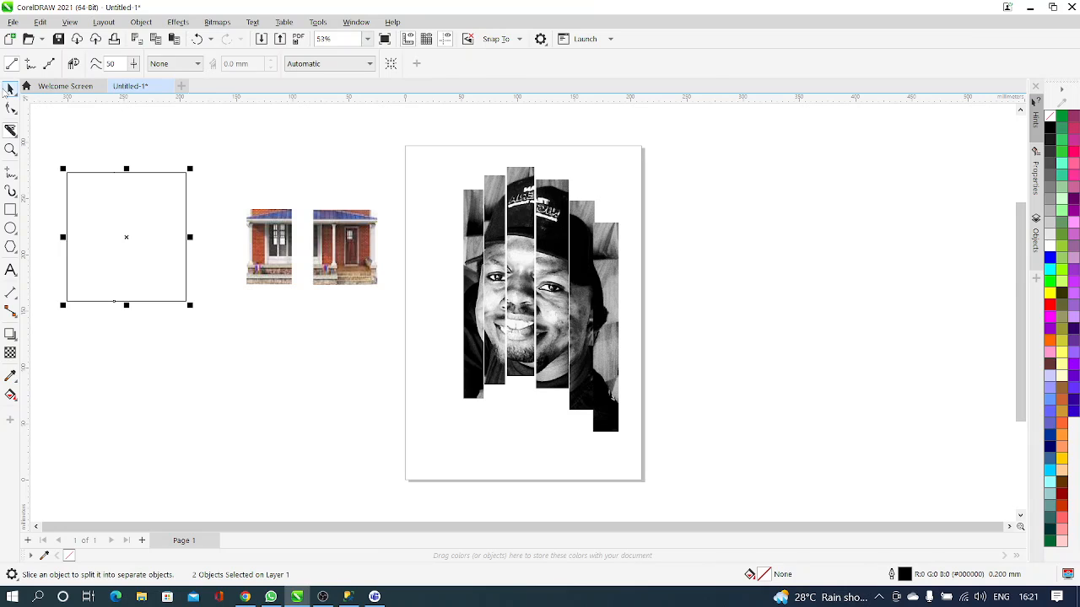
{"action": "left_click", "coordinate": [10, 87]}
{"action": "left_click", "coordinate": [131, 355]}
Detach the narrower left piece of the split rectangle and place it overlapping the wider piece
{"action": "left_click", "coordinate": [89, 260]}
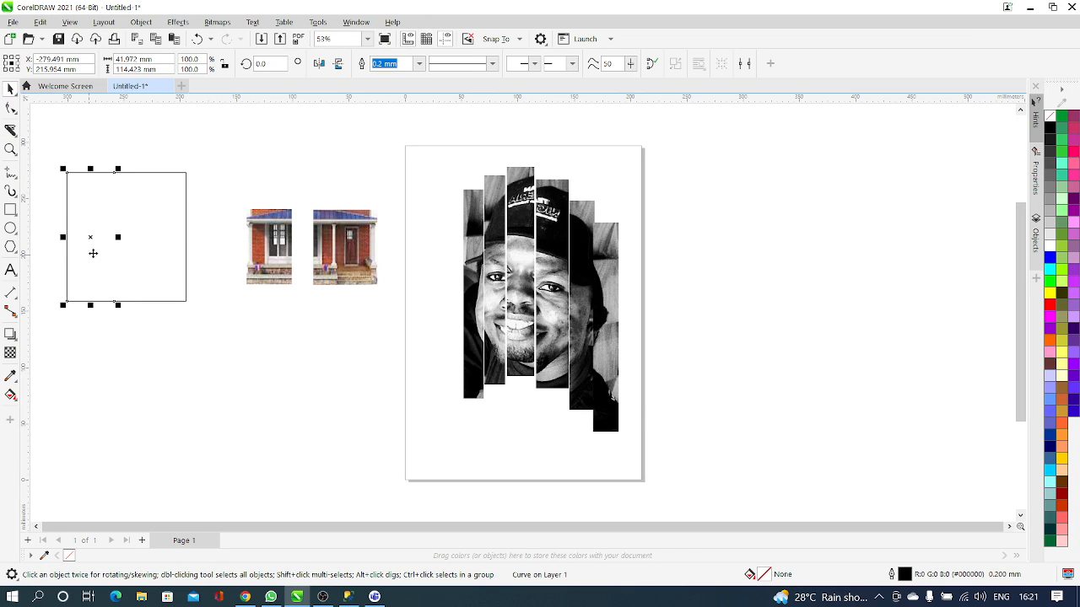
{"action": "left_click_drag", "start_coordinate": [101, 237], "coordinate": [236, 409]}
{"action": "left_click", "coordinate": [300, 393]}
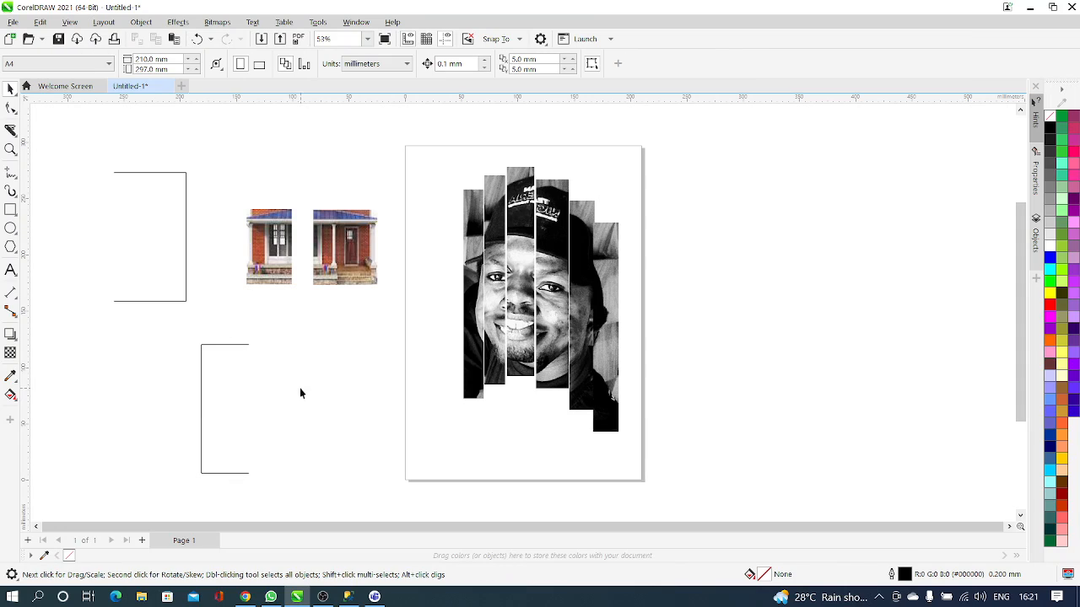
{"action": "left_click_drag", "start_coordinate": [217, 352], "coordinate": [161, 208]}
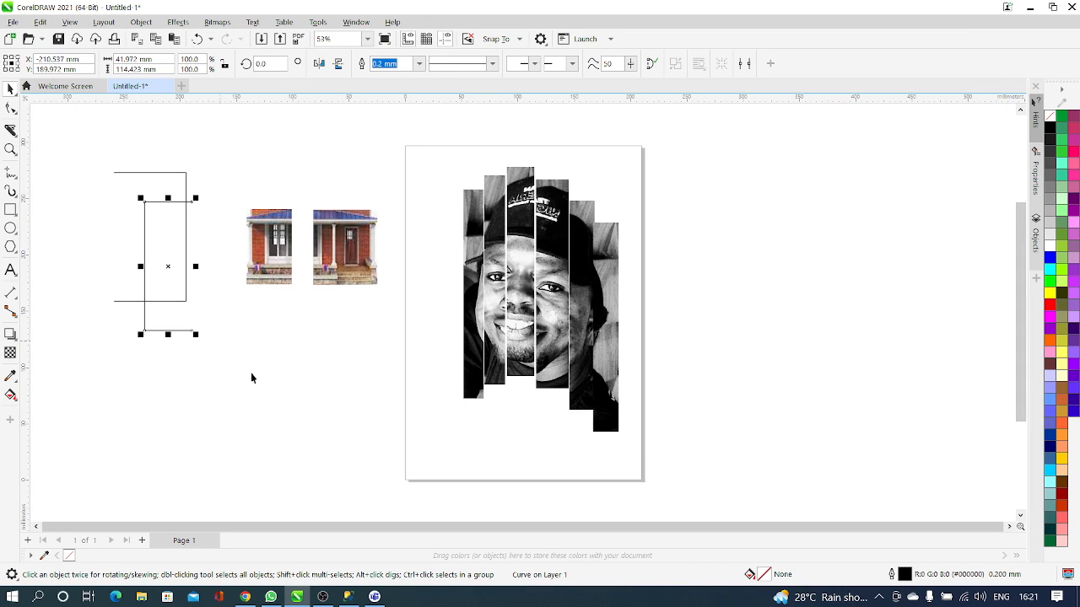
Move both house pieces and both pieces of the split rectangle to the blank area right of the page
{"action": "left_click_drag", "start_coordinate": [269, 253], "coordinate": [739, 268]}
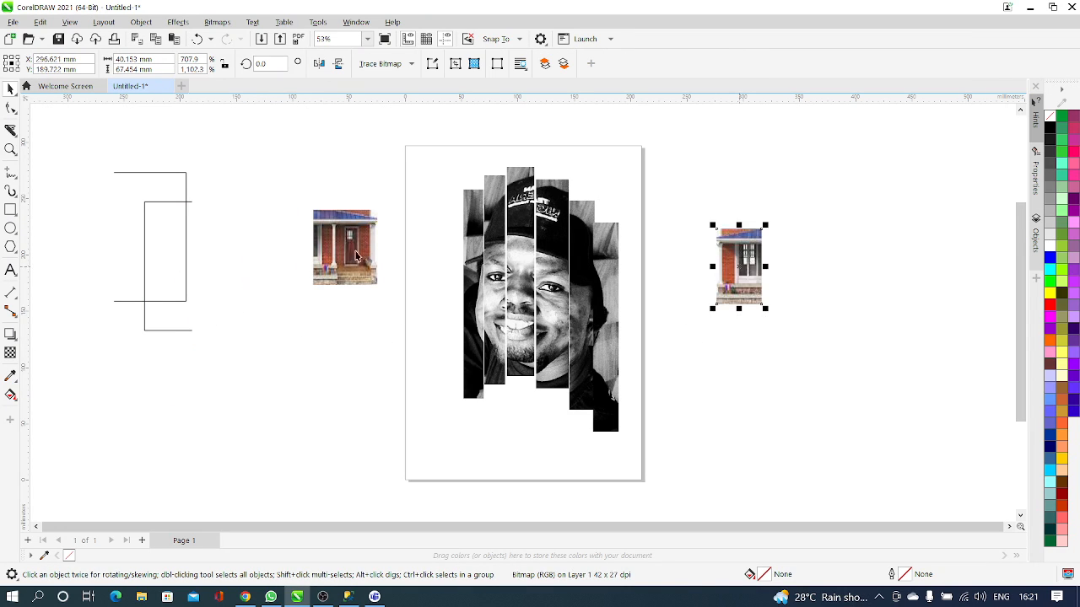
{"action": "left_click_drag", "start_coordinate": [326, 259], "coordinate": [758, 363]}
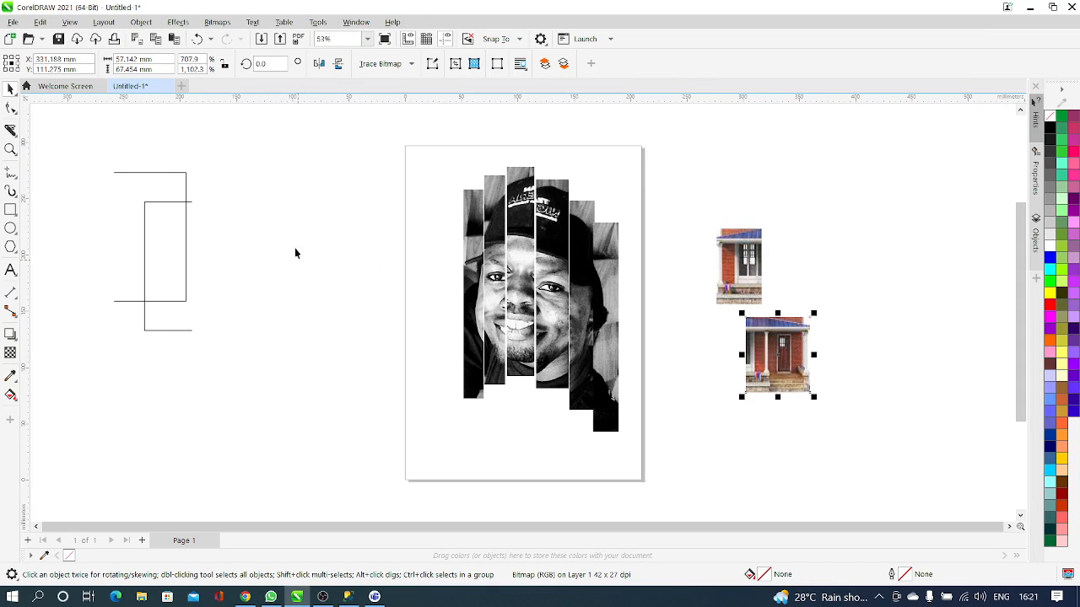
{"action": "left_click_drag", "start_coordinate": [183, 250], "coordinate": [738, 220]}
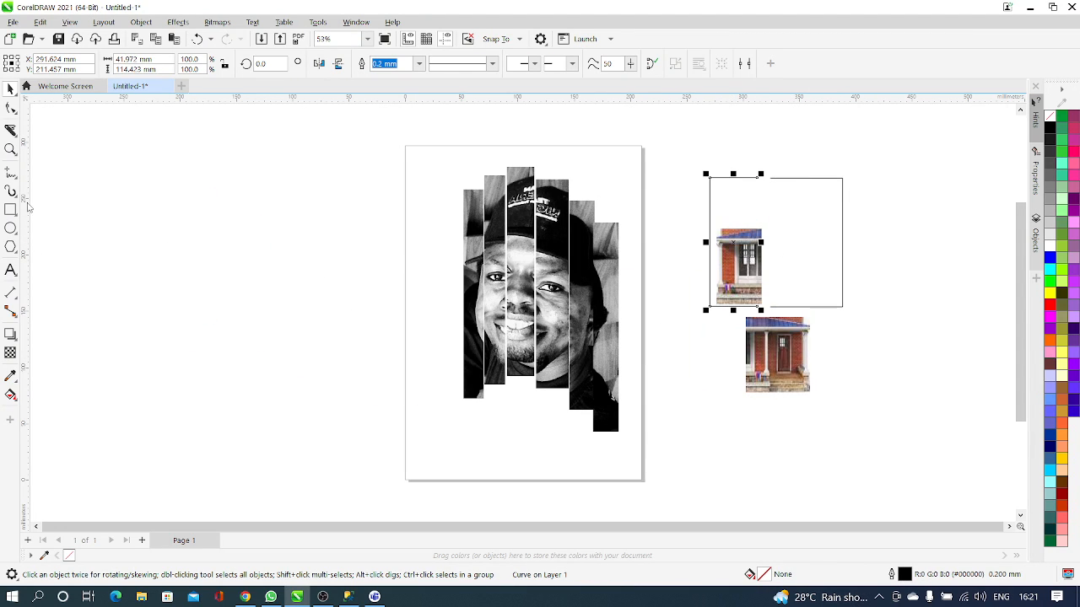
Draw a rectangle about 104 mm wide and 84 mm high in the blank area left of the page
{"action": "left_click", "coordinate": [18, 138]}
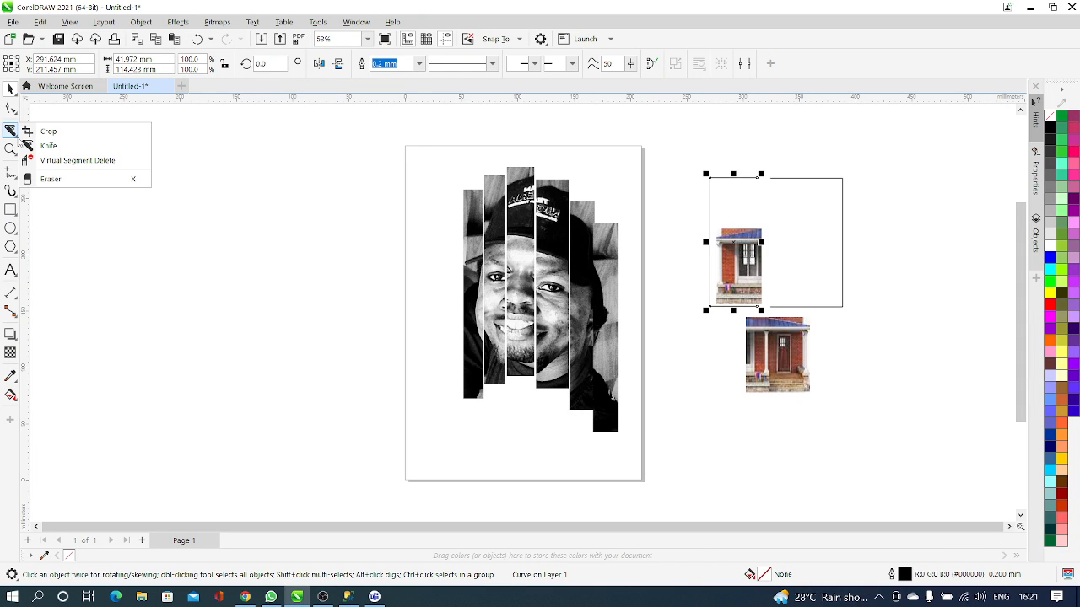
{"action": "left_click", "coordinate": [118, 241]}
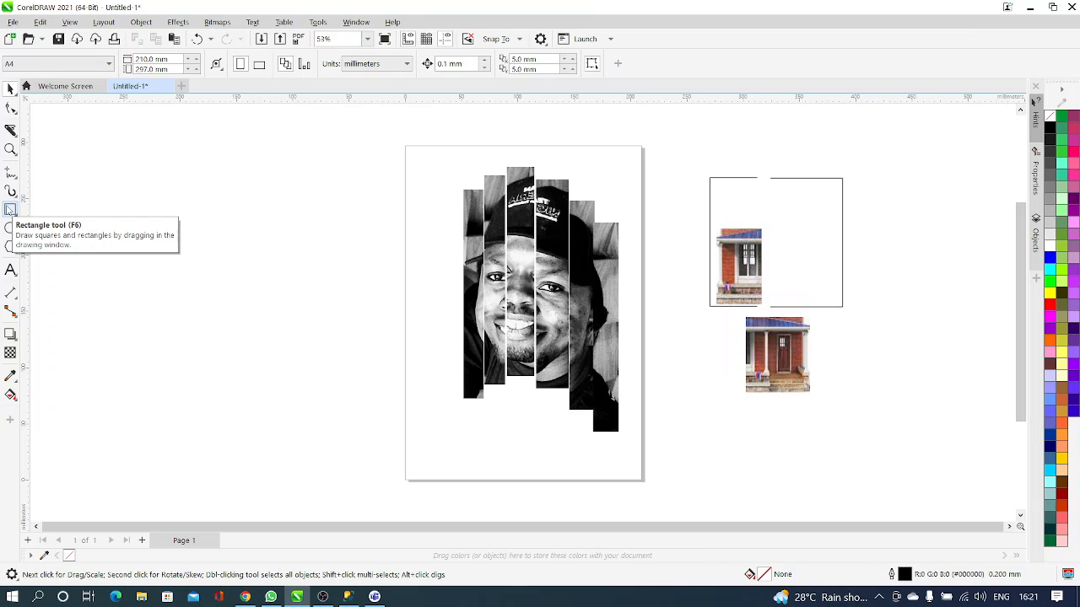
{"action": "left_click", "coordinate": [10, 210]}
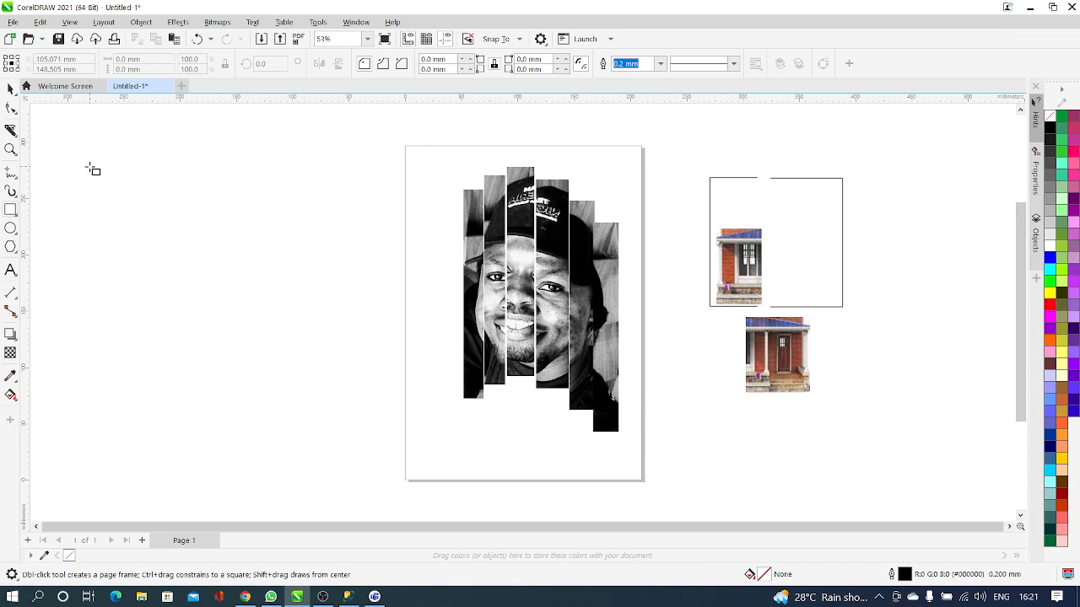
{"action": "mouse_move", "coordinate": [91, 163]}
{"action": "left_mouse_down"}
{"action": "mouse_move", "coordinate": [169, 239]}
{"action": "mouse_move", "coordinate": [225, 248]}
{"action": "mouse_move", "coordinate": [207, 257]}
{"action": "left_mouse_up"}
{"action": "key", "text": "F10"}
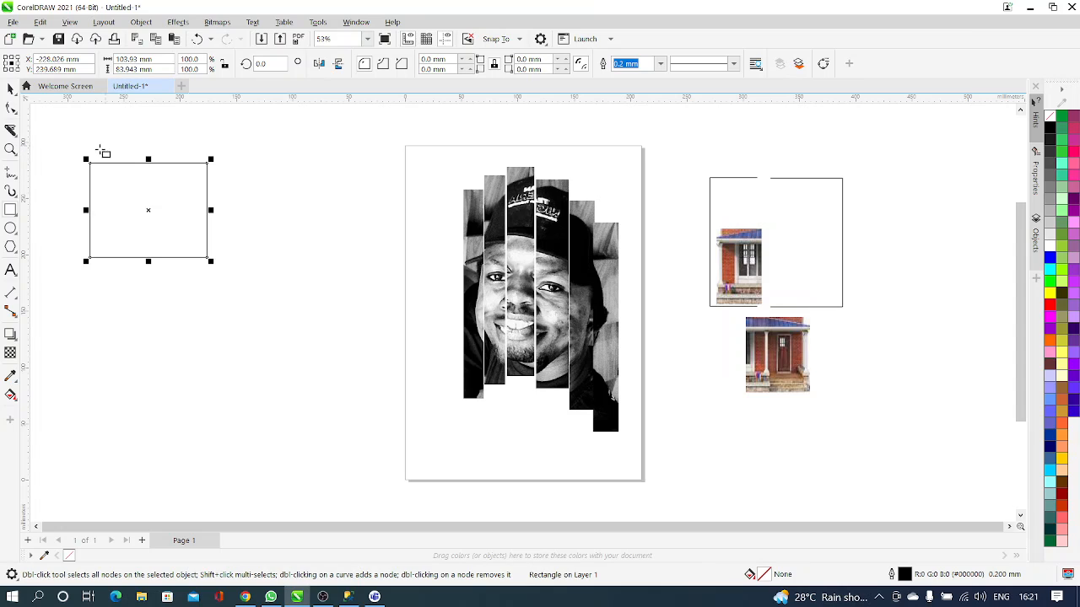
Draw two tall rectangles overlapping the rectangle's left and right sides and two wide ones, about 174 by 67 mm and 182 by 61 mm, across its bottom and top
{"action": "left_click_drag", "start_coordinate": [67, 144], "coordinate": [127, 285]}
{"action": "left_click_drag", "start_coordinate": [220, 134], "coordinate": [159, 284]}
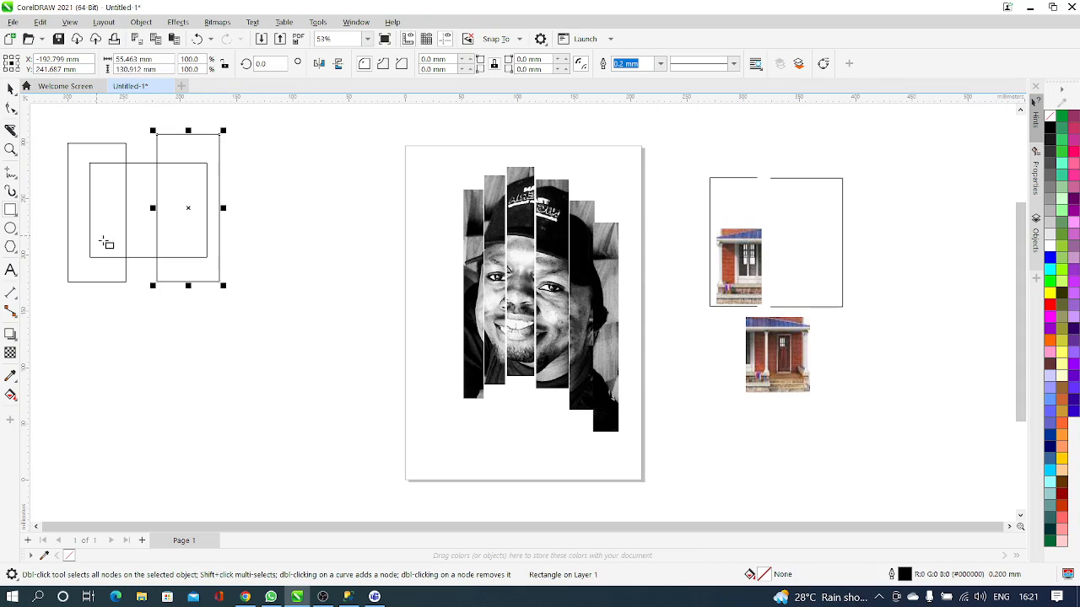
{"action": "left_click_drag", "start_coordinate": [254, 221], "coordinate": [59, 297]}
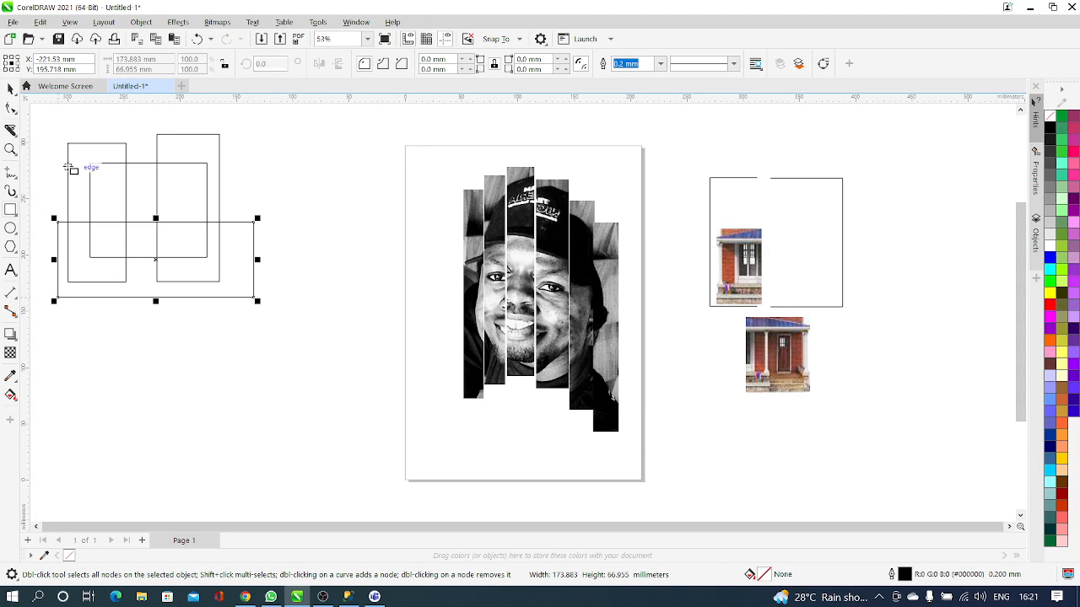
{"action": "left_click_drag", "start_coordinate": [54, 120], "coordinate": [260, 190]}
{"action": "left_click", "coordinate": [10, 88]}
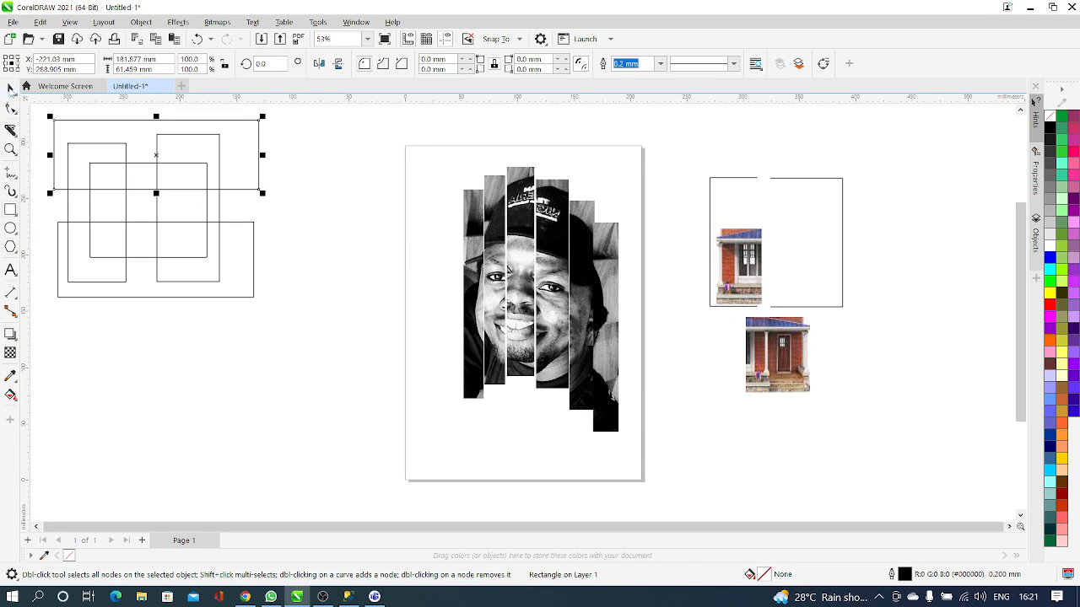
{"action": "left_click", "coordinate": [340, 236]}
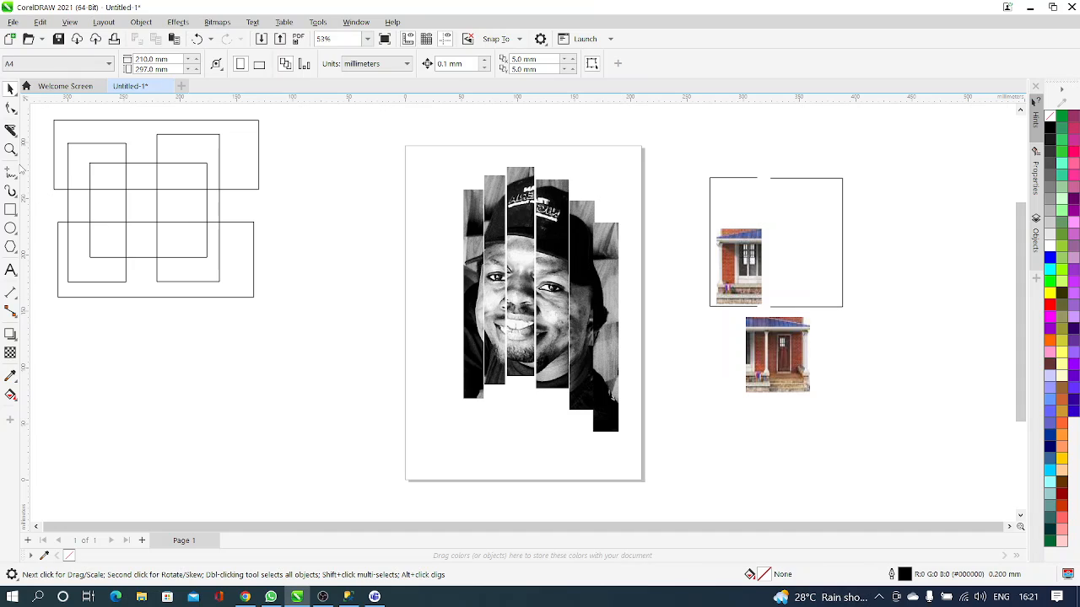
Remove the line segments crossing the inside of the central rectangle with the Virtual Segment Delete tool
{"action": "left_click", "coordinate": [13, 132]}
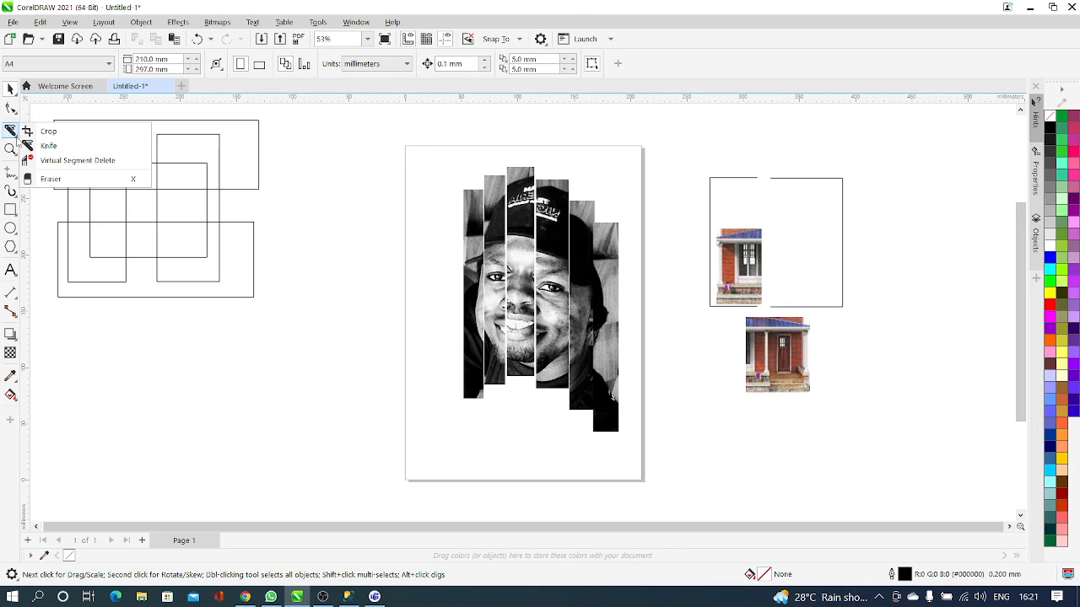
{"action": "left_click", "coordinate": [96, 160]}
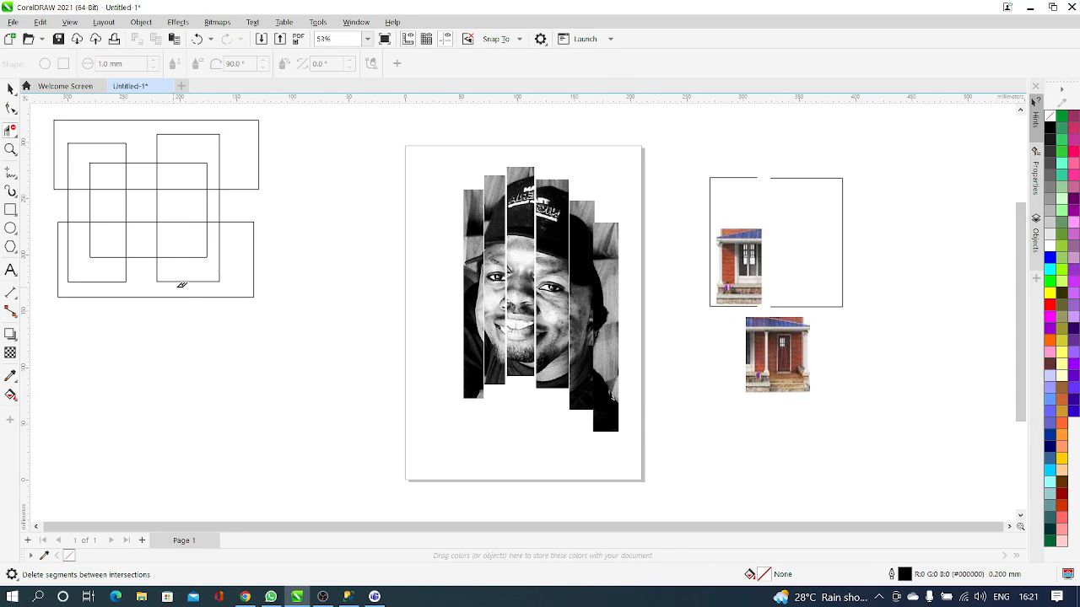
{"action": "left_click", "coordinate": [127, 202]}
{"action": "left_click", "coordinate": [218, 271]}
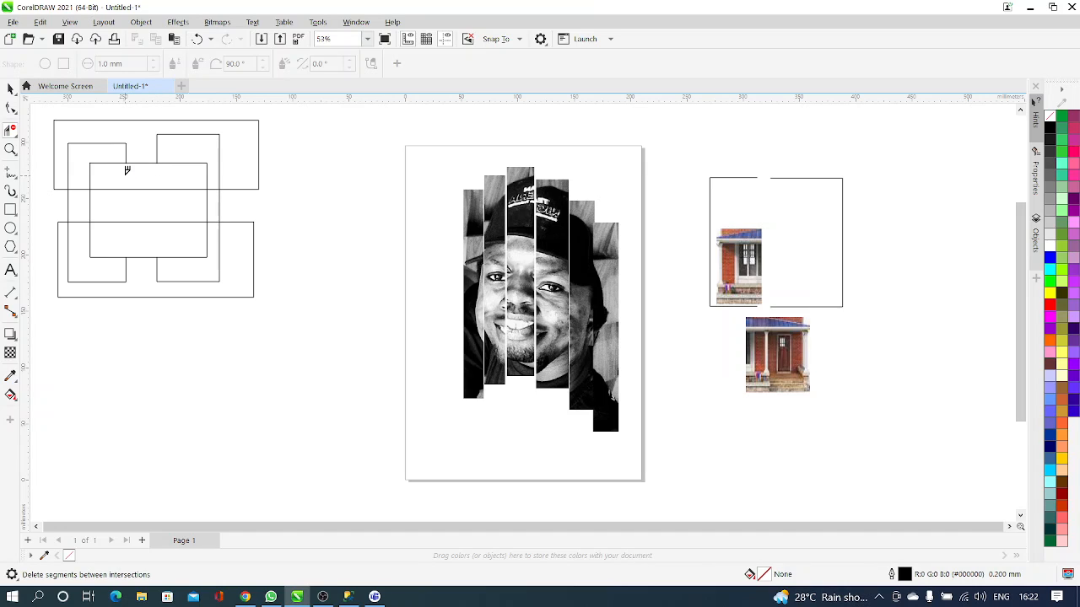
{"action": "left_click", "coordinate": [166, 218]}
{"action": "left_click", "coordinate": [162, 187]}
{"action": "left_click", "coordinate": [10, 88]}
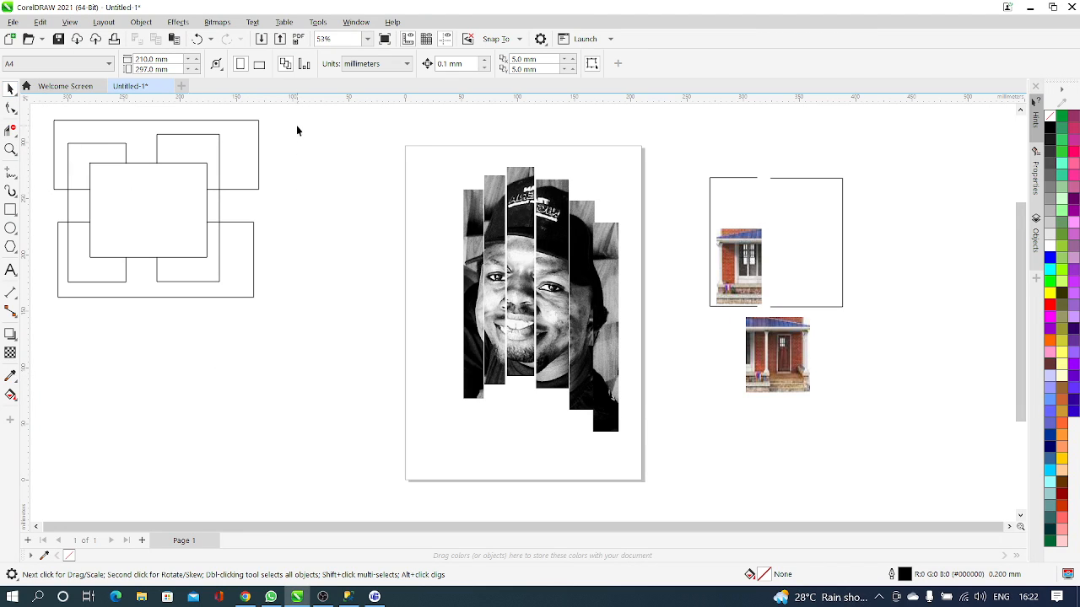
Group the five overlapping rectangle shapes and move the group slightly down and to the right
{"action": "left_click_drag", "start_coordinate": [119, 327], "coordinate": [43, 318]}
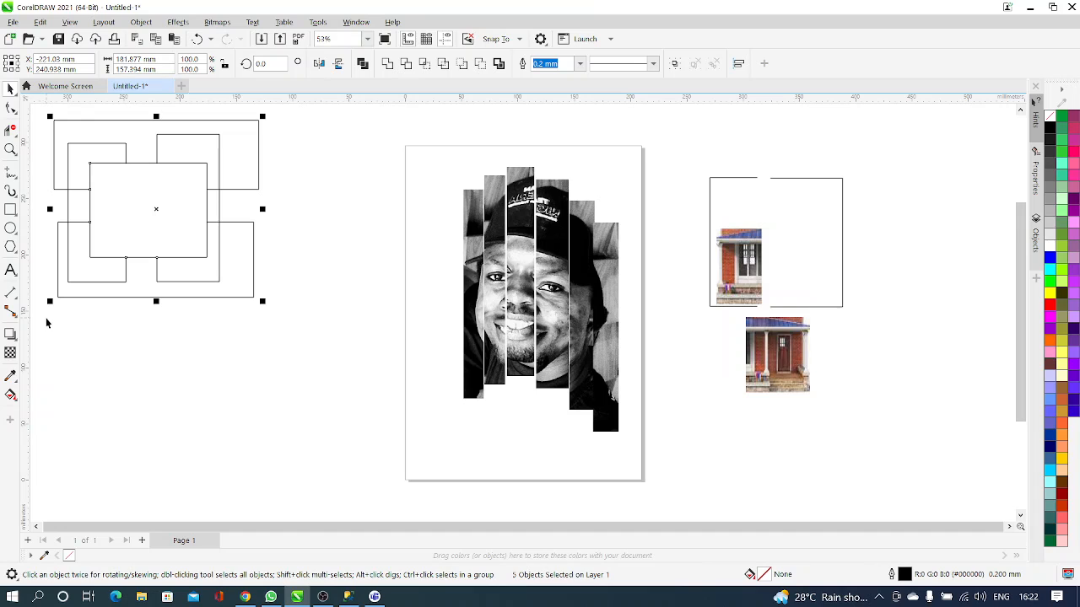
{"action": "key", "text": "ctrl+g"}
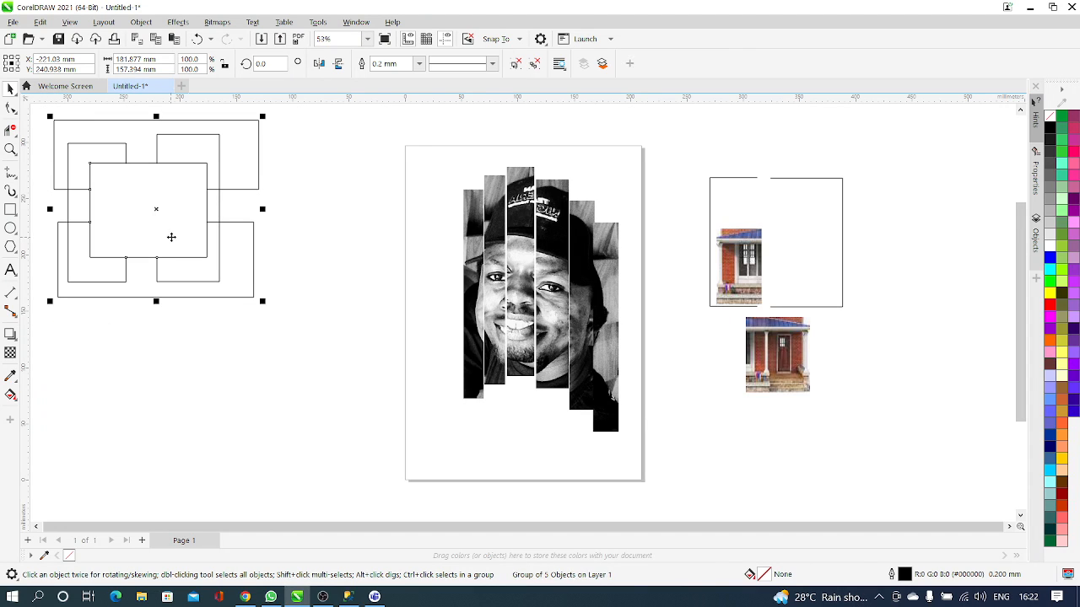
{"action": "left_click_drag", "start_coordinate": [171, 237], "coordinate": [201, 282]}
Fill the closed central rectangle of the group with red and deselect it
{"action": "left_click_drag", "start_coordinate": [1047, 303], "coordinate": [179, 253]}
{"action": "left_click", "coordinate": [308, 452]}
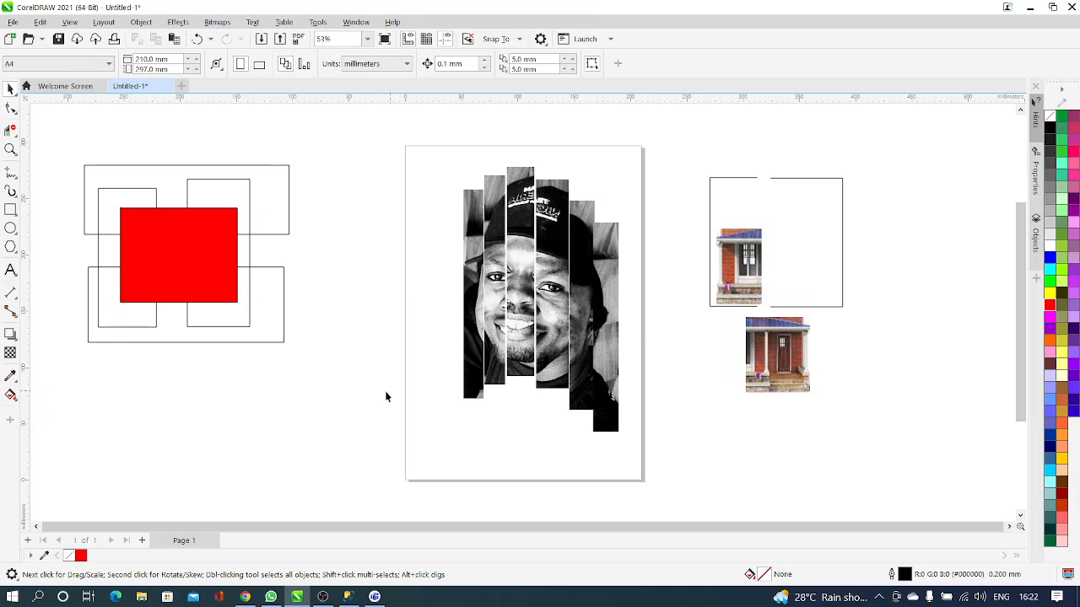
{"action": "left_click", "coordinate": [222, 324]}
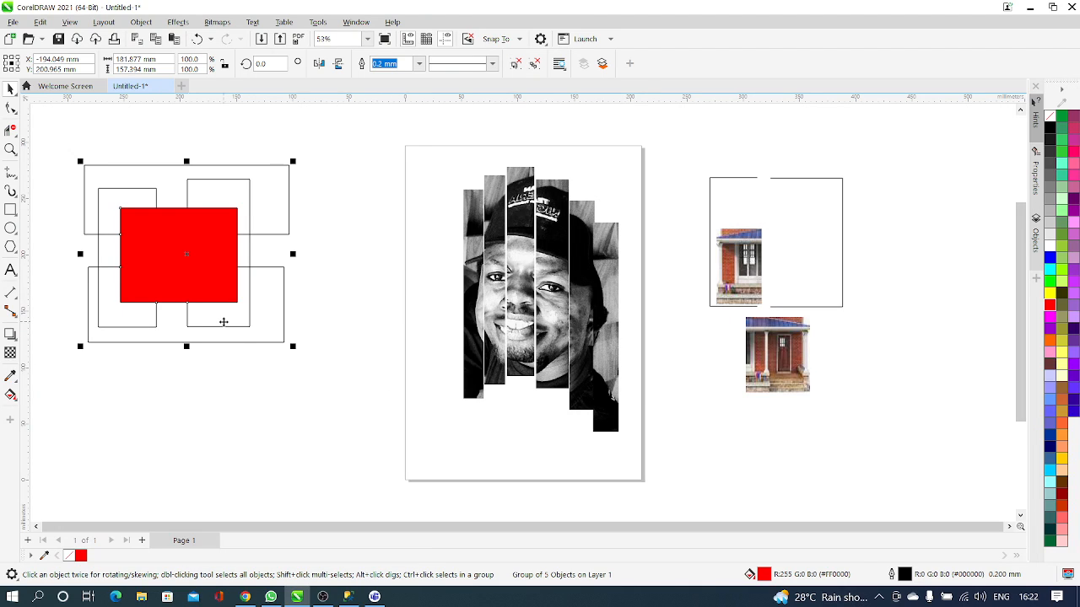
{"action": "left_click", "coordinate": [234, 448]}
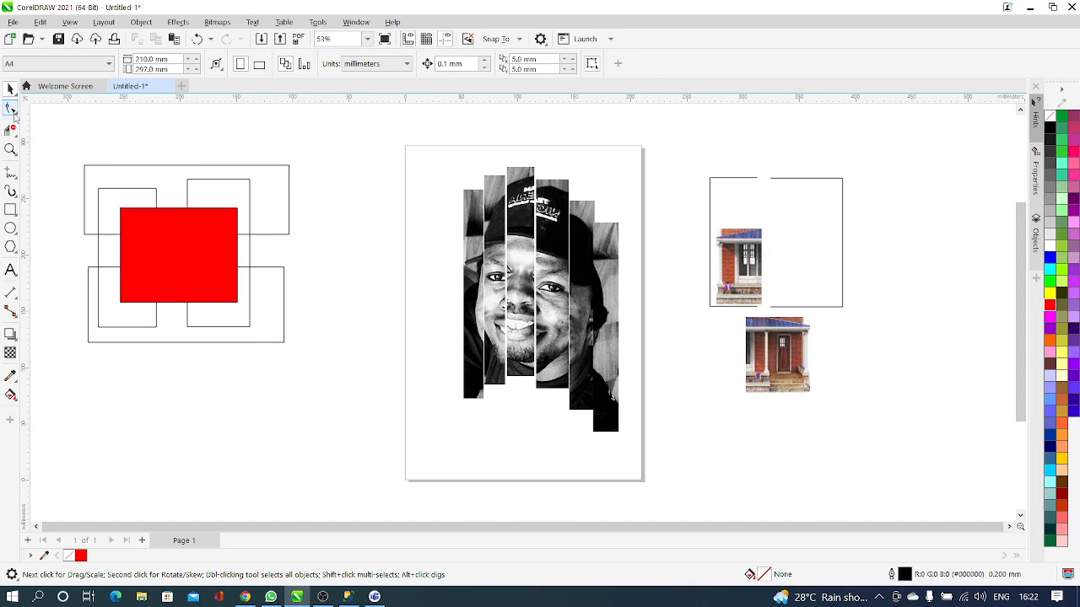
{"action": "left_click", "coordinate": [17, 138]}
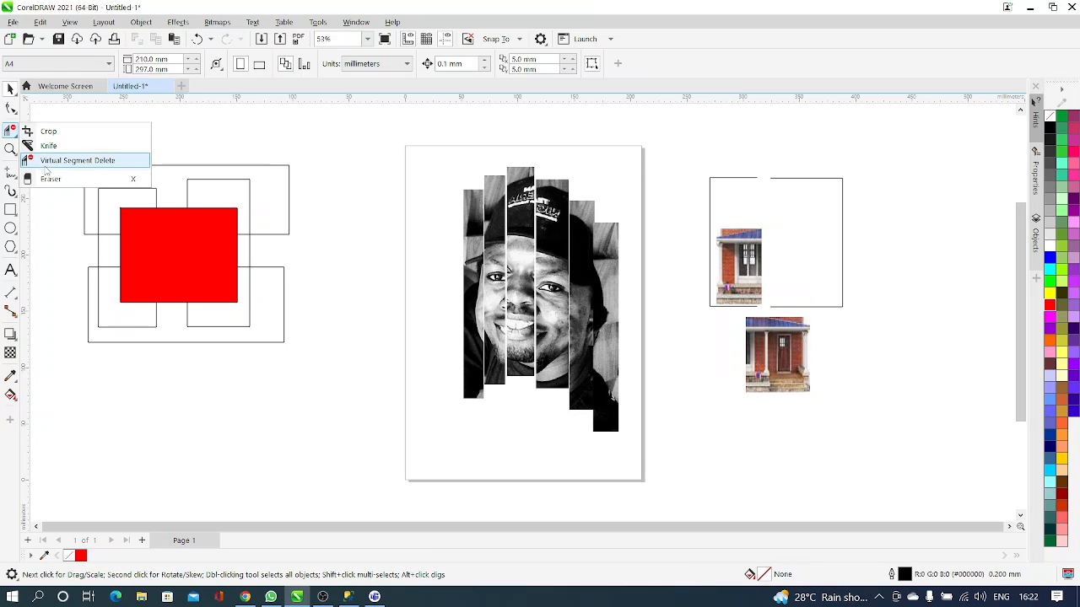
{"action": "left_click", "coordinate": [47, 298]}
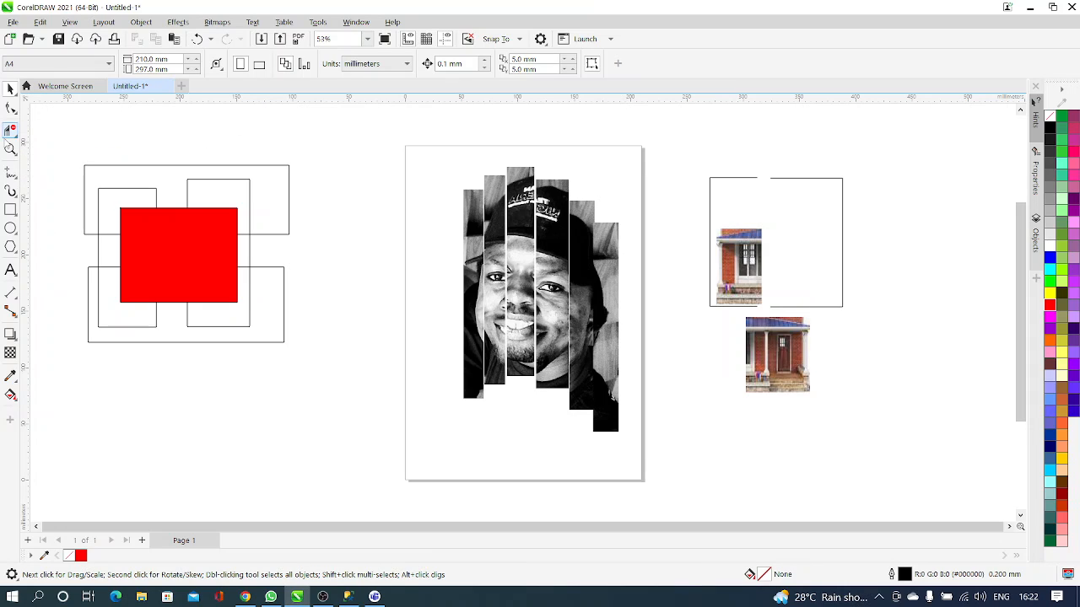
Erase the portrait's rightmost strip and the outer edge of the strip beside it using the Eraser tool with a round 20 mm nib
{"action": "left_click", "coordinate": [17, 137]}
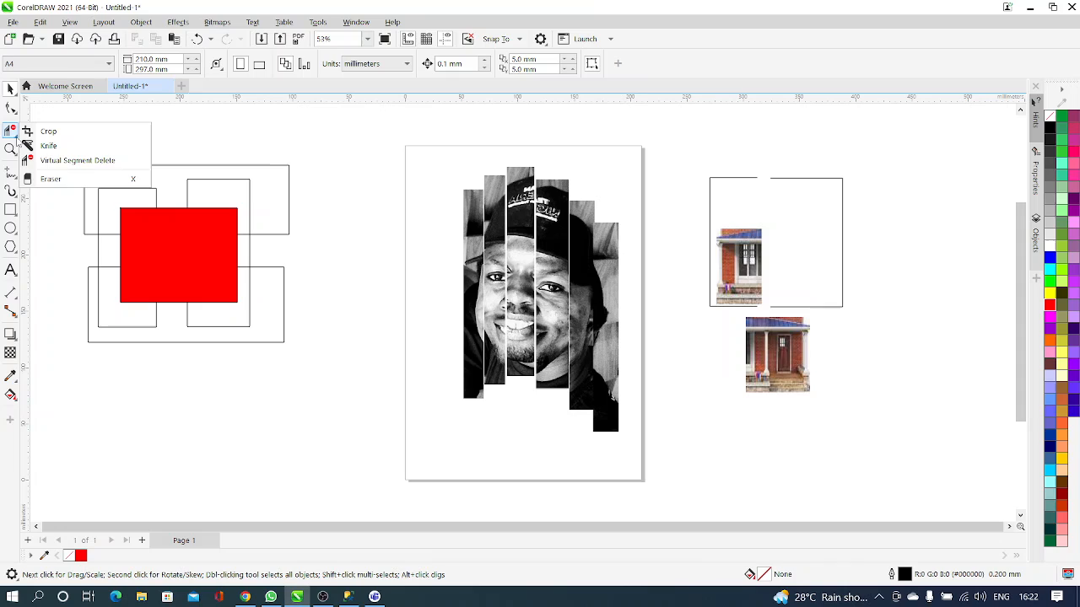
{"action": "left_click", "coordinate": [78, 180]}
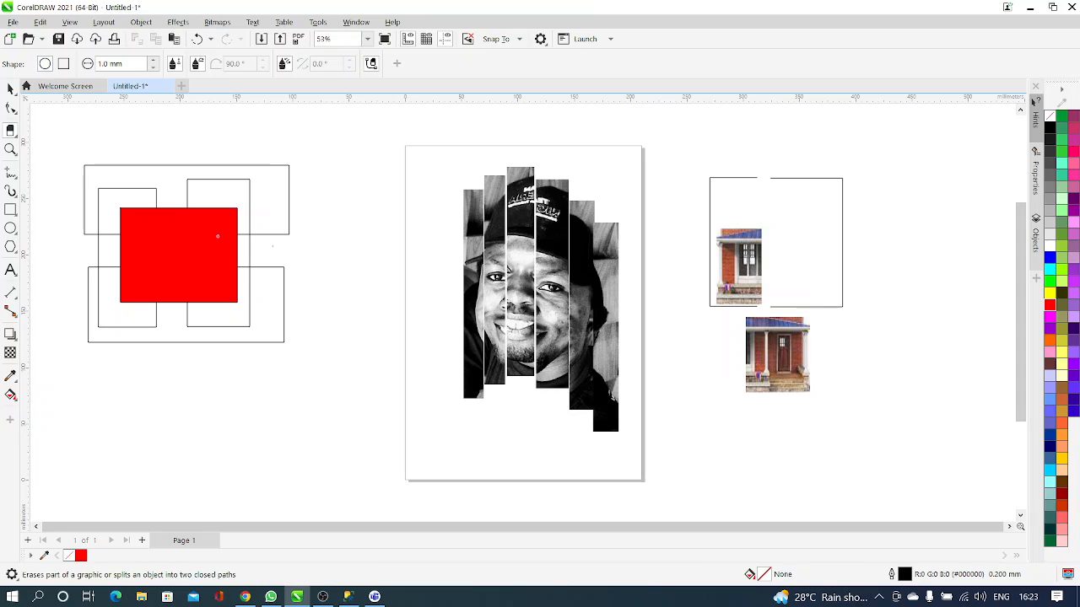
{"action": "left_click", "coordinate": [136, 64]}
{"action": "type", "text": "20"}
{"action": "key", "text": "Return"}
{"action": "mouse_move", "coordinate": [648, 430]}
{"action": "left_mouse_down"}
{"action": "mouse_move", "coordinate": [557, 418]}
{"action": "mouse_move", "coordinate": [615, 399]}
{"action": "mouse_move", "coordinate": [620, 222]}
{"action": "mouse_move", "coordinate": [610, 259]}
{"action": "mouse_move", "coordinate": [619, 381]}
{"action": "left_mouse_up"}
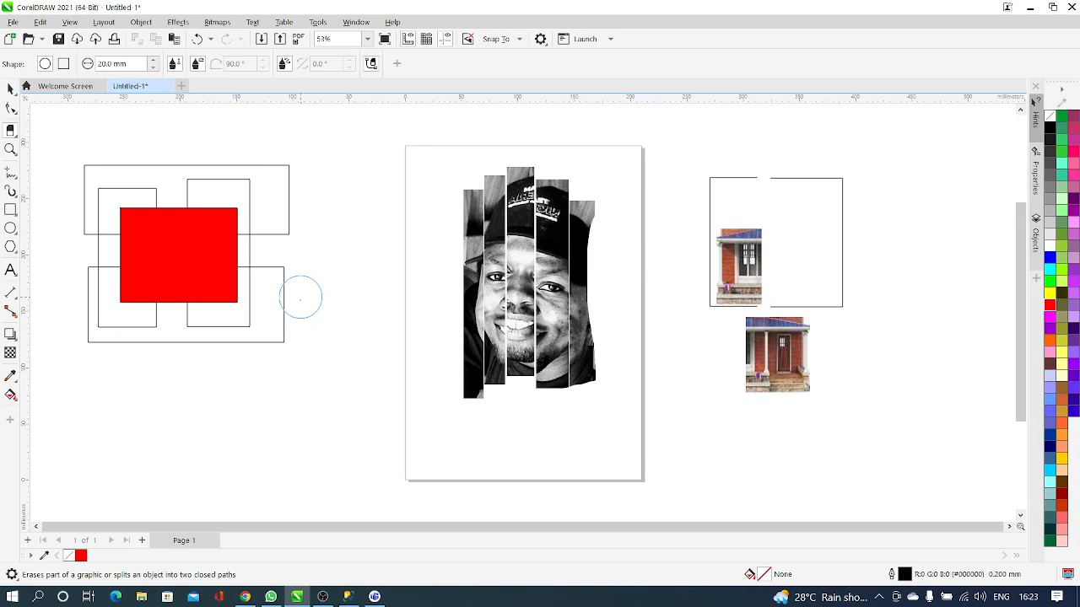
Erase the lower outlines of the grouped rectangles and cut away the lower-right part of the lower house picture diagonally
{"action": "mouse_move", "coordinate": [301, 299]}
{"action": "left_mouse_down"}
{"action": "mouse_move", "coordinate": [253, 340]}
{"action": "mouse_move", "coordinate": [181, 362]}
{"action": "mouse_move", "coordinate": [99, 335]}
{"action": "left_mouse_up"}
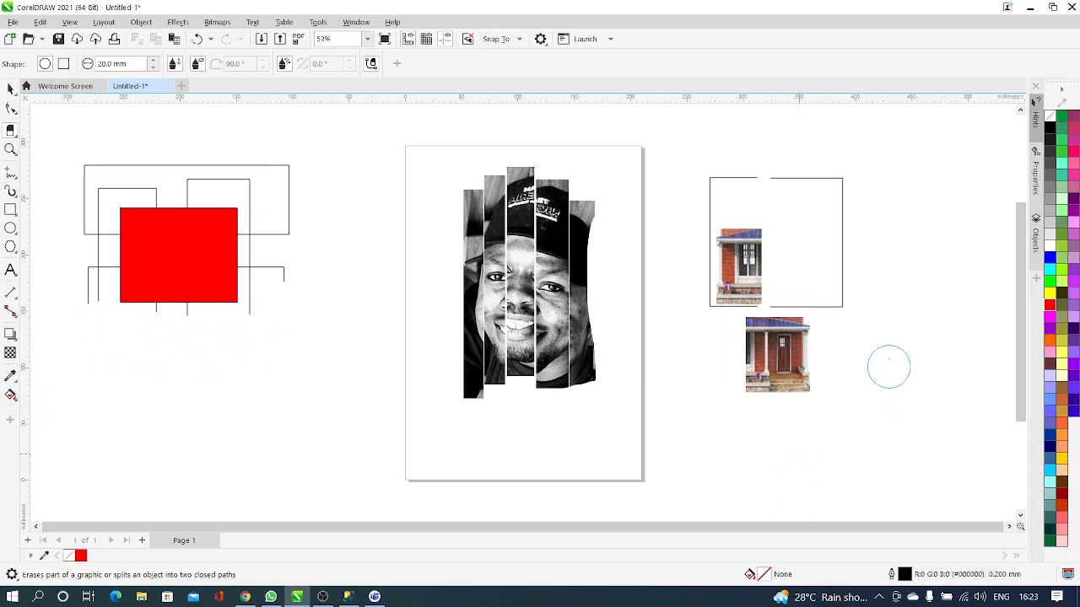
{"action": "left_click_drag", "start_coordinate": [832, 355], "coordinate": [750, 399]}
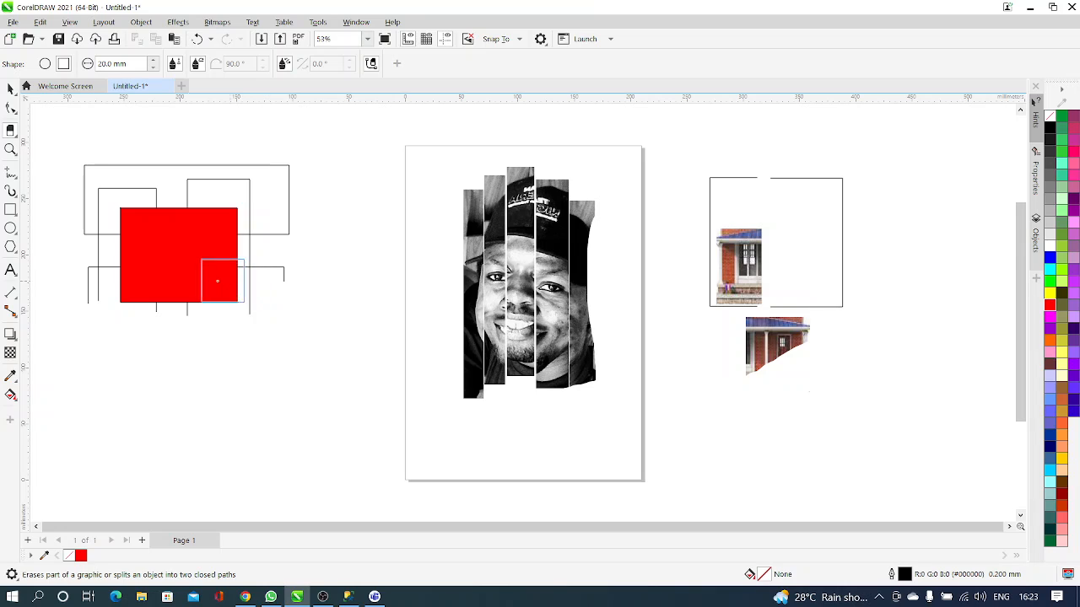
Select the rectangle group and erase most of the red rectangle's lower edge with a square 20 mm Eraser nib
{"action": "left_click", "coordinate": [220, 287]}
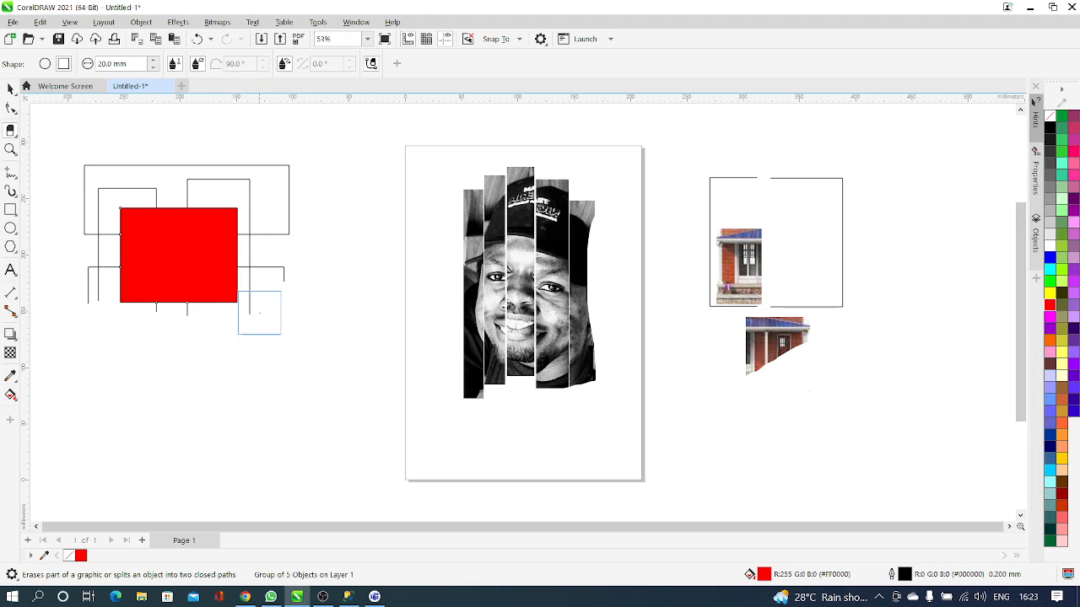
{"action": "left_click_drag", "start_coordinate": [258, 298], "coordinate": [162, 309]}
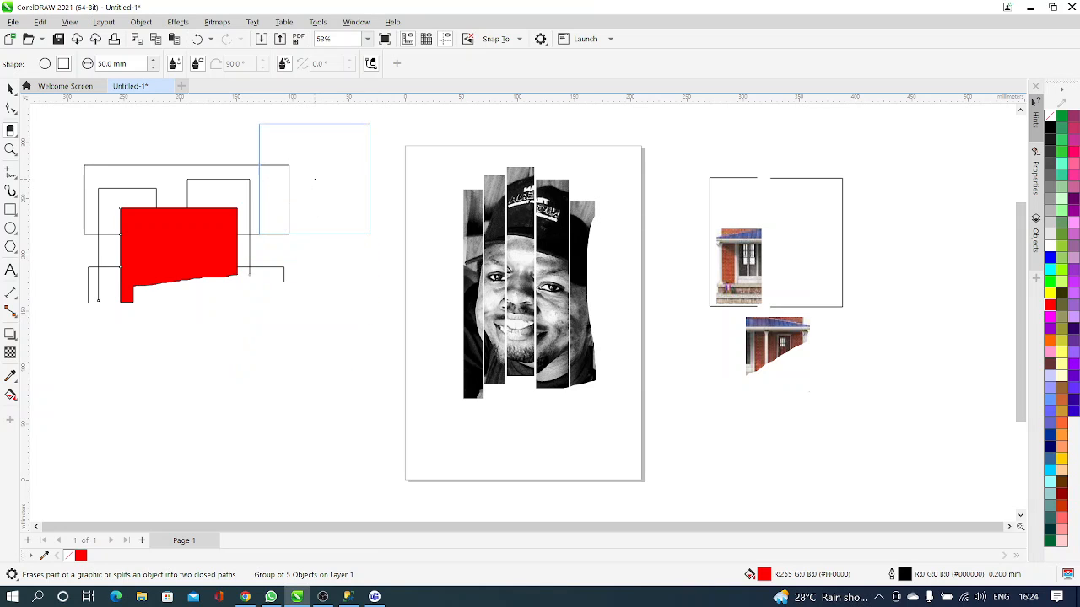
{"action": "left_click", "coordinate": [322, 597]}
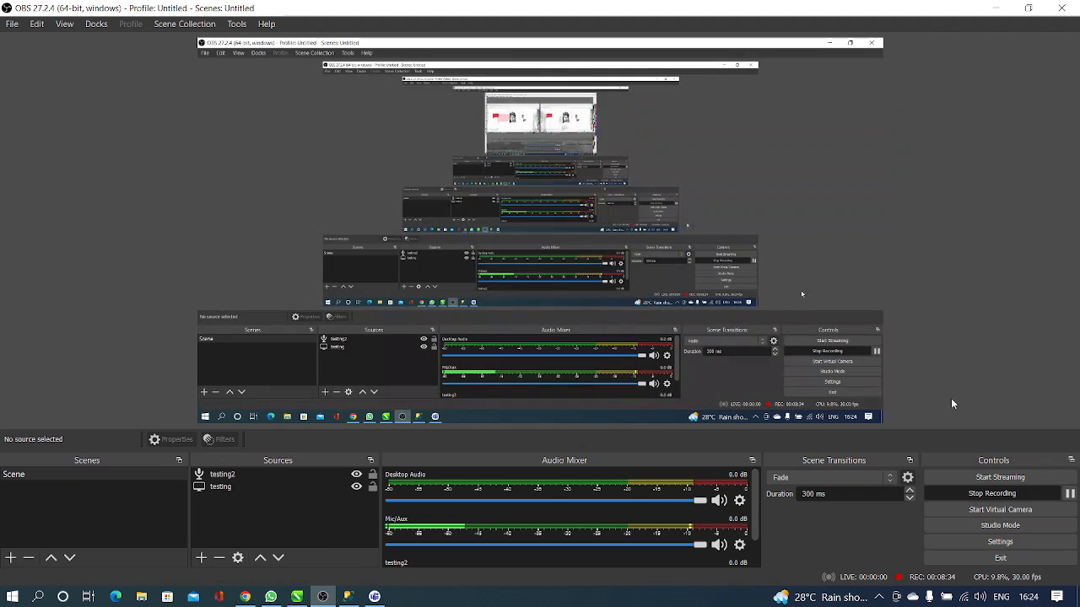